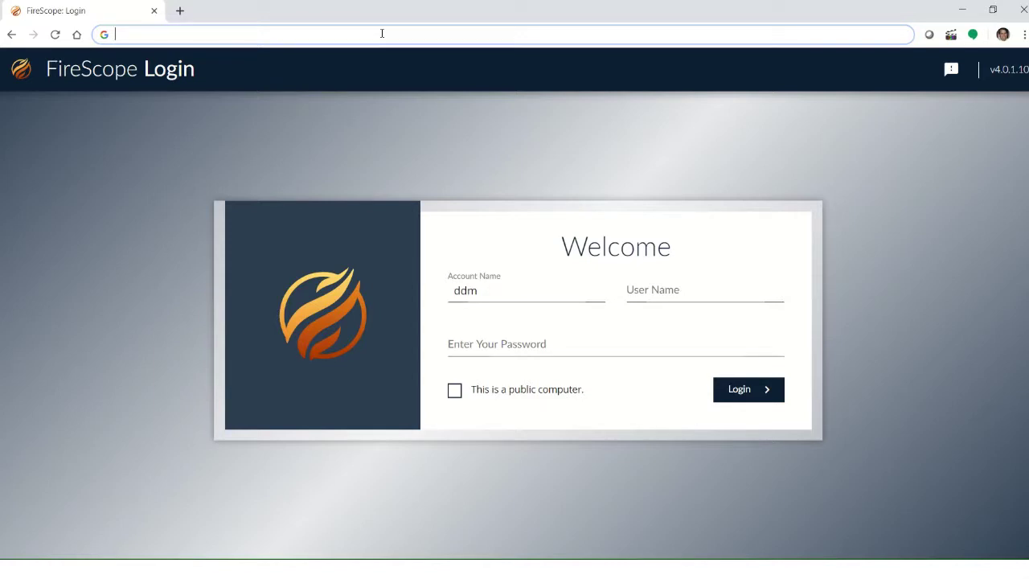
Load the FireScope login page, then enter the account name, user name and password.
{"action": "type", "text": "https://demo.firescope.com/login"}
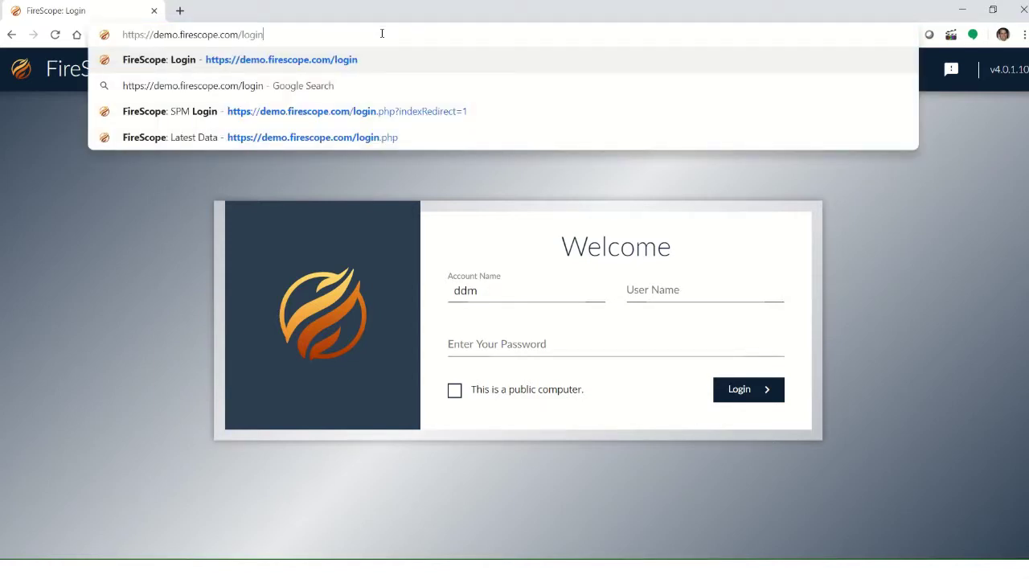
{"action": "key", "text": "Return"}
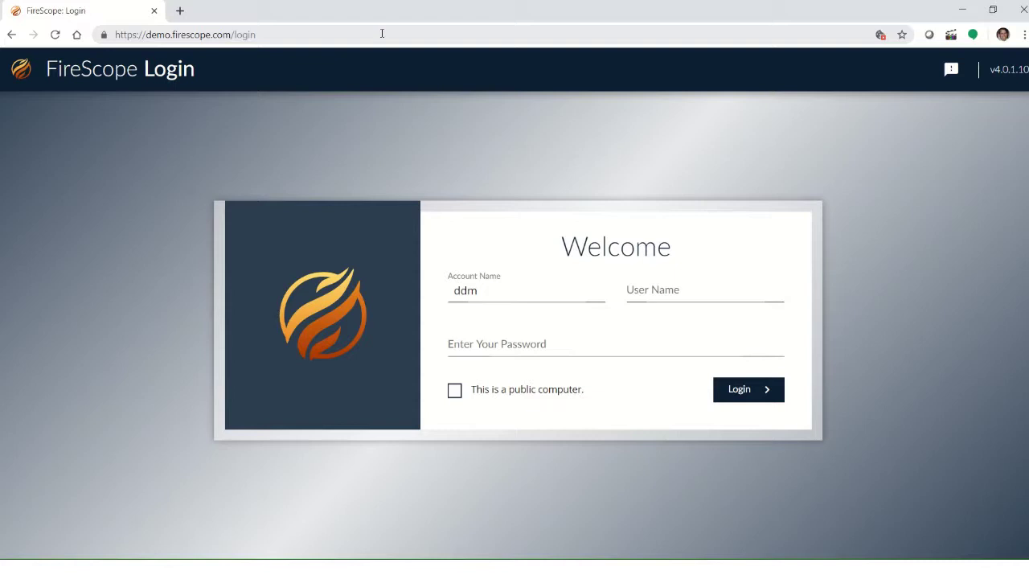
{"action": "left_click", "coordinate": [498, 287]}
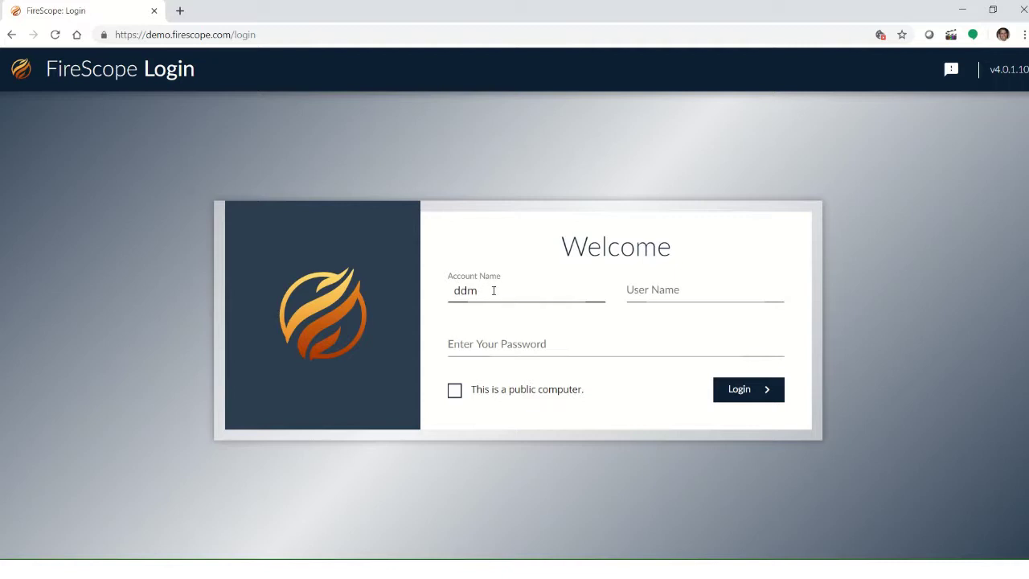
{"action": "key", "text": "ctrl+a"}
{"action": "left_click", "coordinate": [643, 295]}
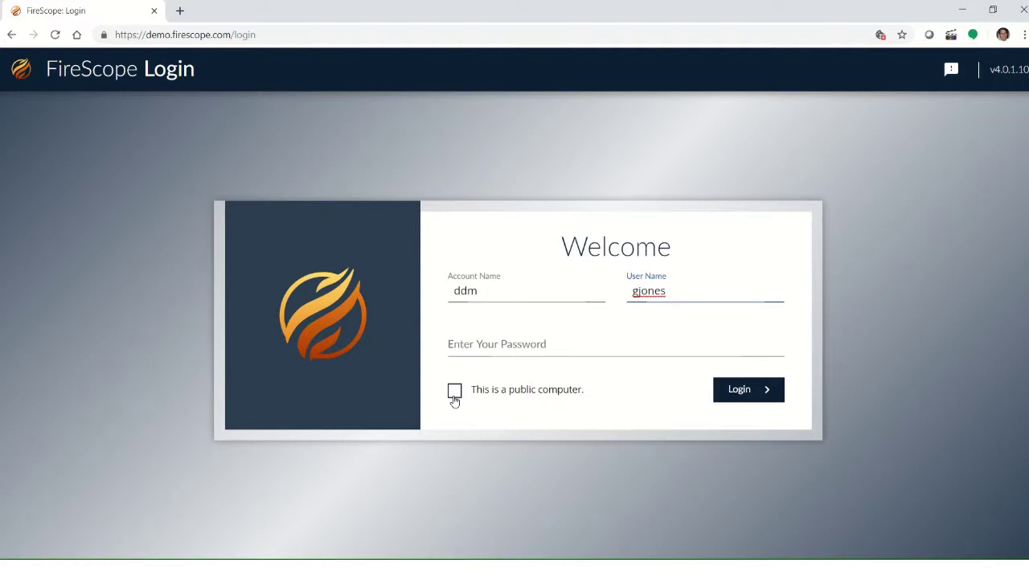
{"action": "left_click", "coordinate": [464, 347]}
{"action": "type", "text": "demo1234"}
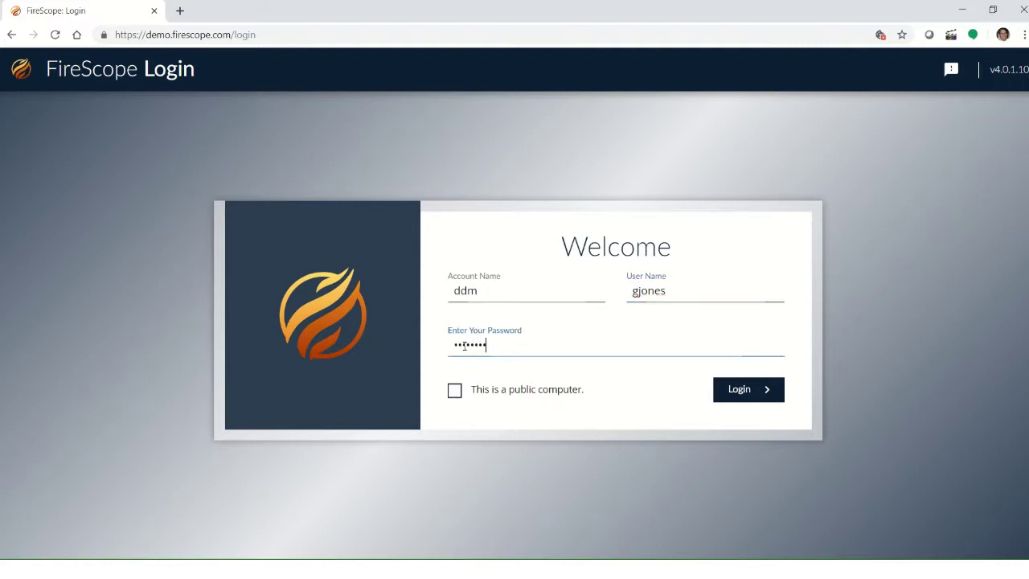
Sign in and let the Overview page of Business Services cards load.
{"action": "left_click", "coordinate": [734, 396]}
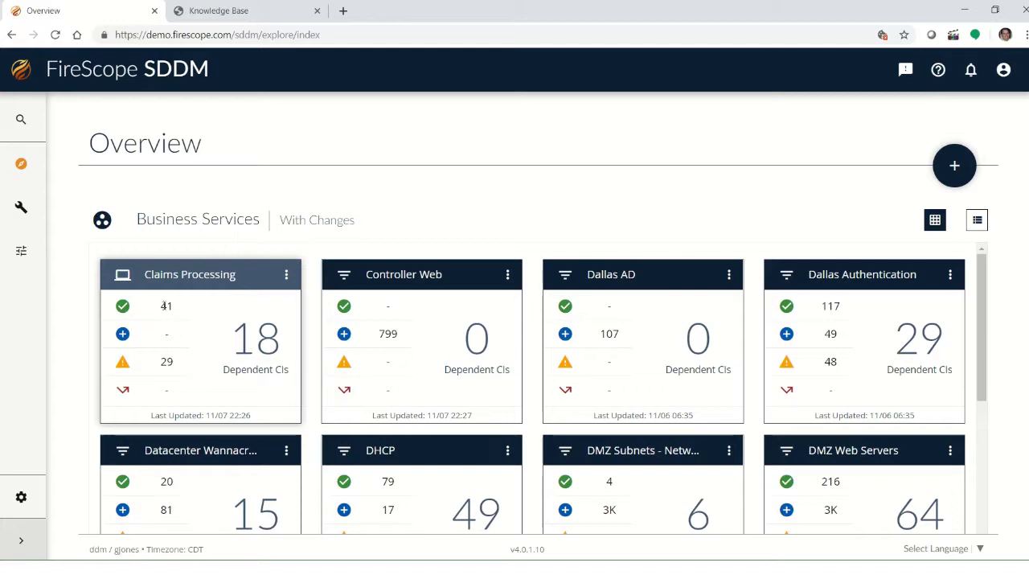
Check the Claims Processing card's counts (41, 29 warnings) and open its action menu.
{"action": "double_click", "coordinate": [165, 306]}
{"action": "left_click", "coordinate": [168, 335]}
{"action": "double_click", "coordinate": [168, 336]}
{"action": "double_click", "coordinate": [164, 362]}
{"action": "left_click", "coordinate": [285, 275]}
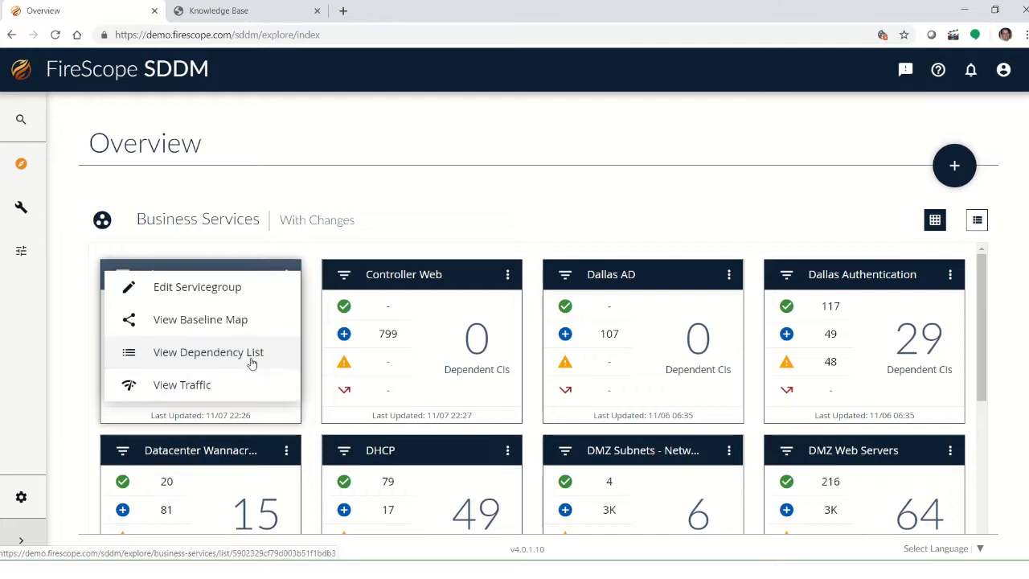
Open the Claims Processing baseline map and pan it so the whole map is visible.
{"action": "left_click", "coordinate": [229, 322]}
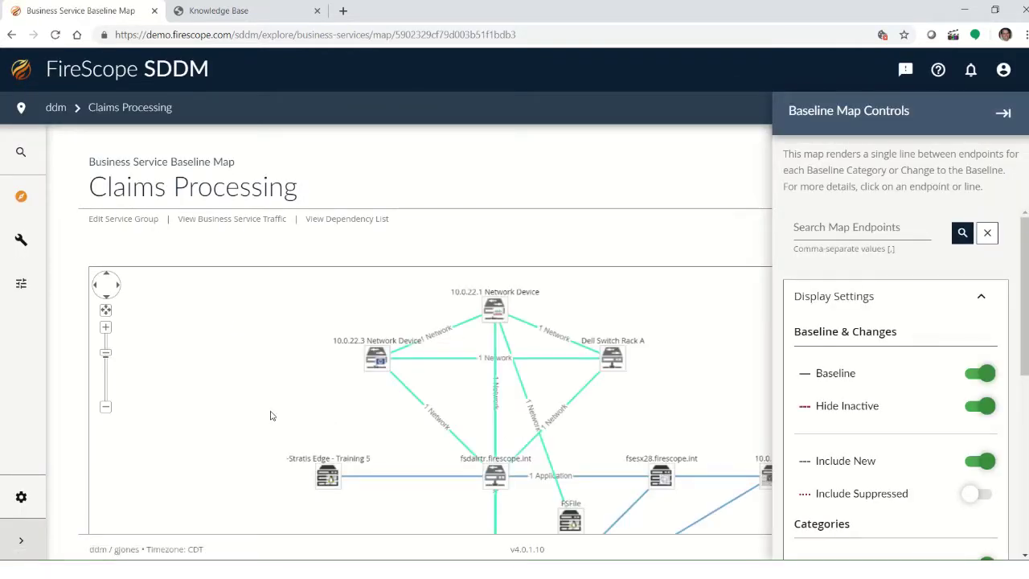
{"action": "left_click_drag", "start_coordinate": [275, 395], "coordinate": [200, 391]}
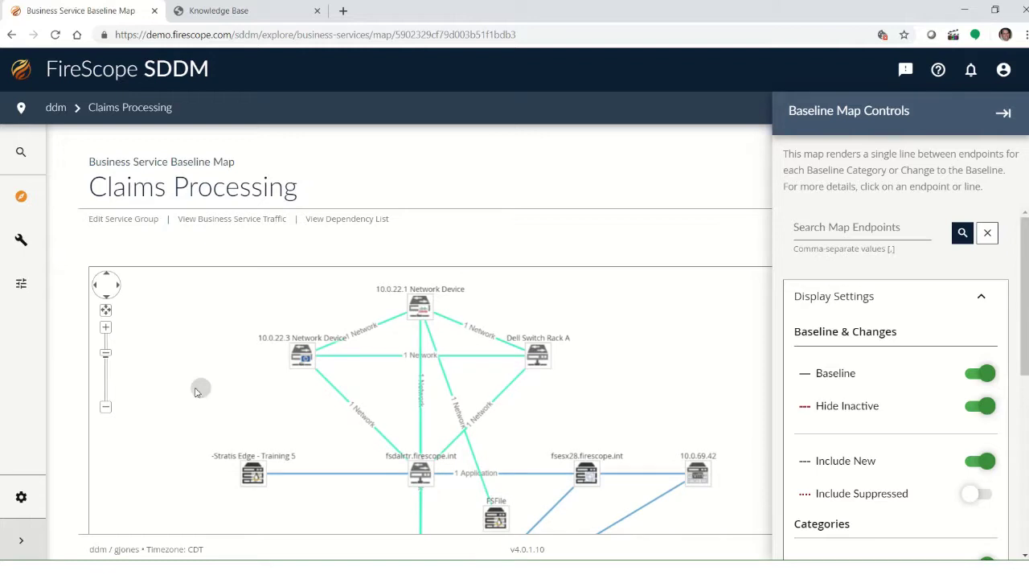
{"action": "scroll", "coordinate": [695, 168], "scroll_direction": "down", "scroll_amount": 3}
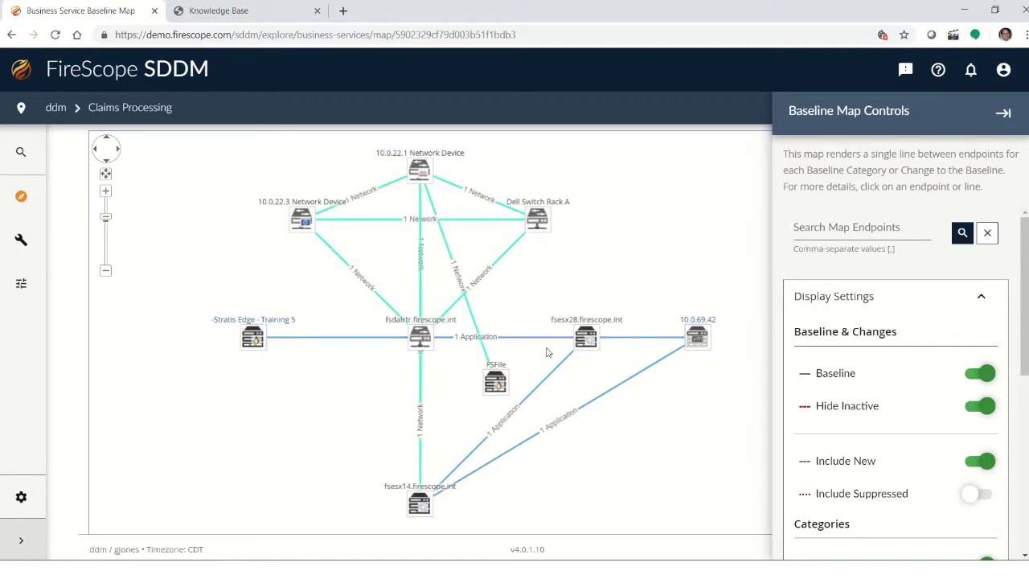
Toggle Display Settings and Network links off and back on, then enable Include Suppressed.
{"action": "scroll", "coordinate": [908, 390], "scroll_direction": "down", "scroll_amount": 3}
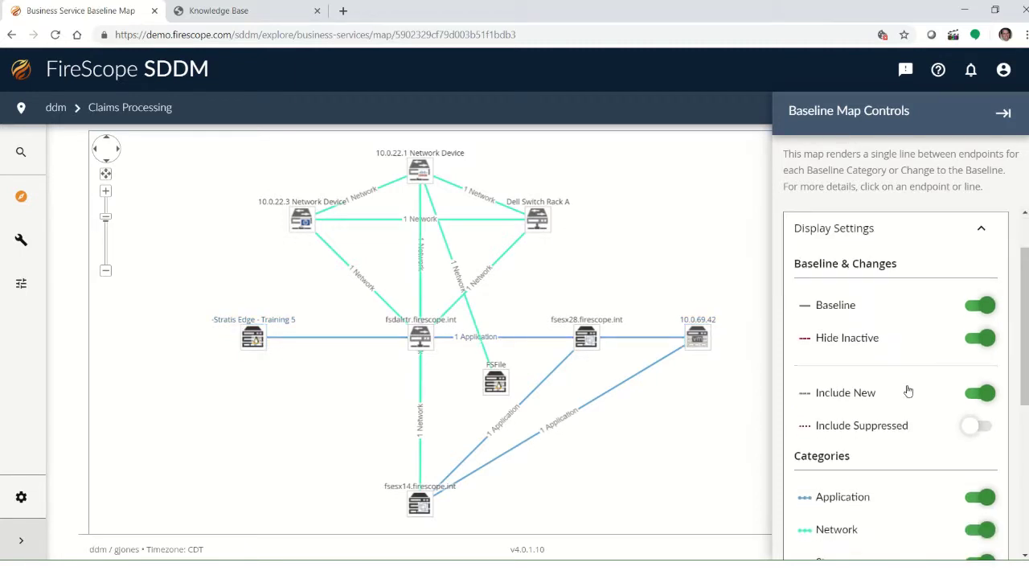
{"action": "scroll", "coordinate": [912, 378], "scroll_direction": "up", "scroll_amount": 3}
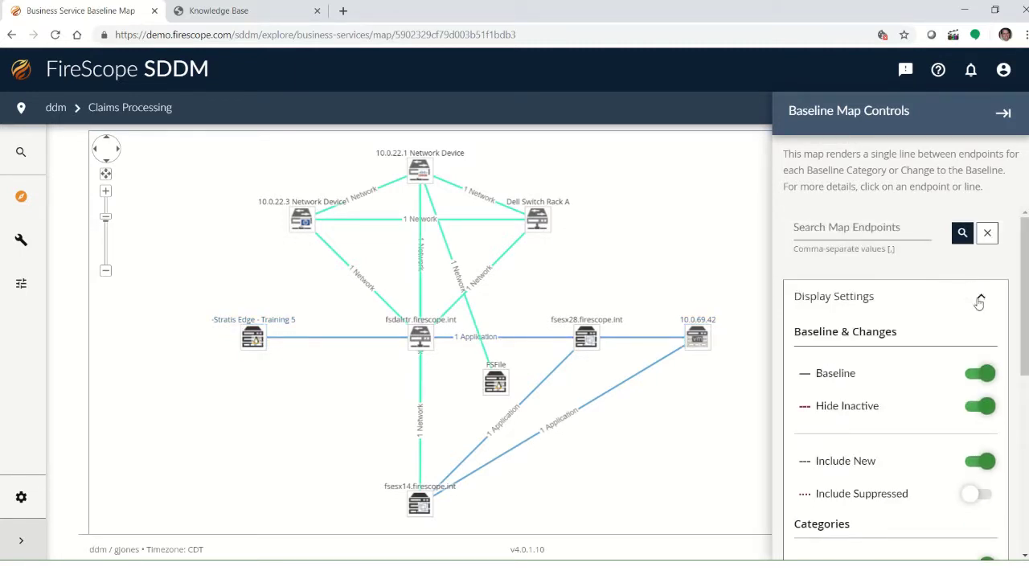
{"action": "left_click", "coordinate": [984, 297]}
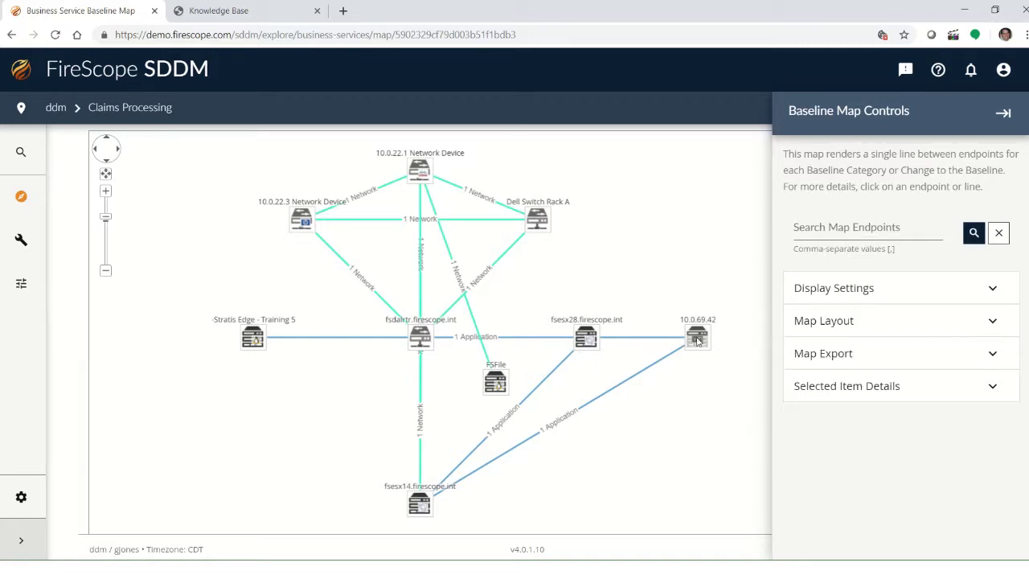
{"action": "left_click", "coordinate": [993, 292]}
{"action": "scroll", "coordinate": [908, 422], "scroll_direction": "down", "scroll_amount": 4}
{"action": "scroll", "coordinate": [924, 386], "scroll_direction": "up", "scroll_amount": 2}
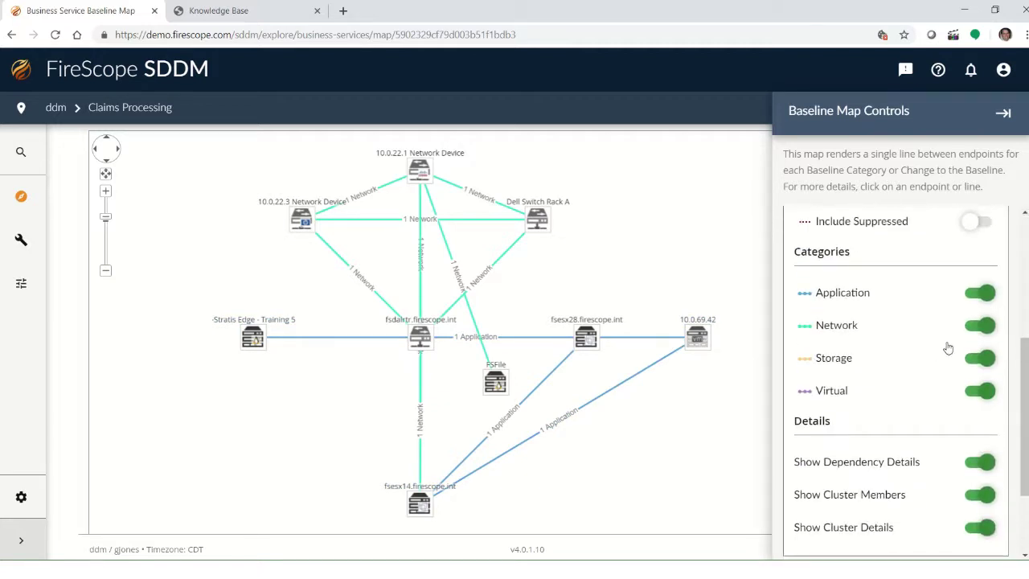
{"action": "left_click", "coordinate": [989, 326]}
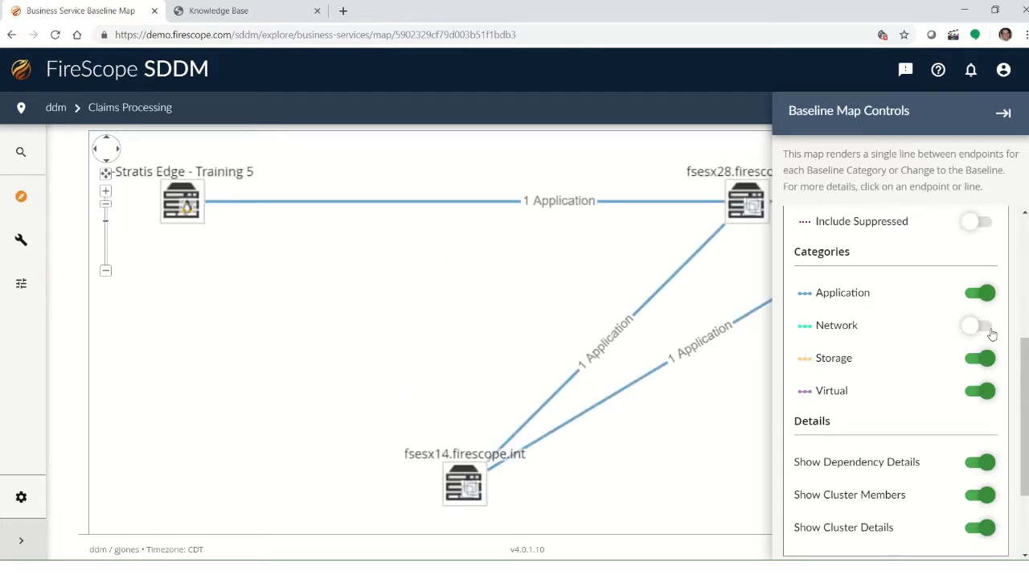
{"action": "scroll", "coordinate": [440, 271], "scroll_direction": "down", "scroll_amount": 5}
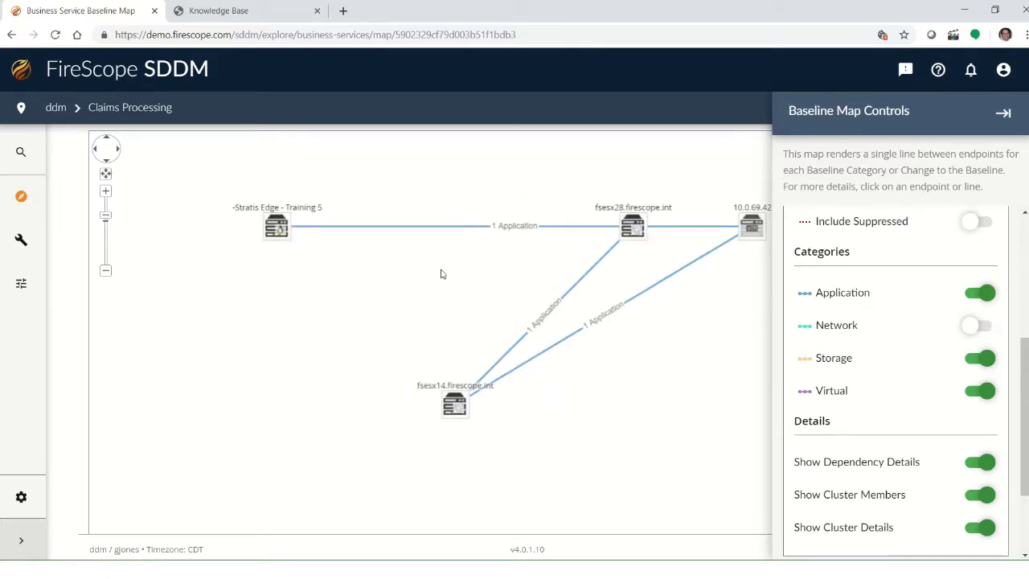
{"action": "left_click", "coordinate": [976, 329]}
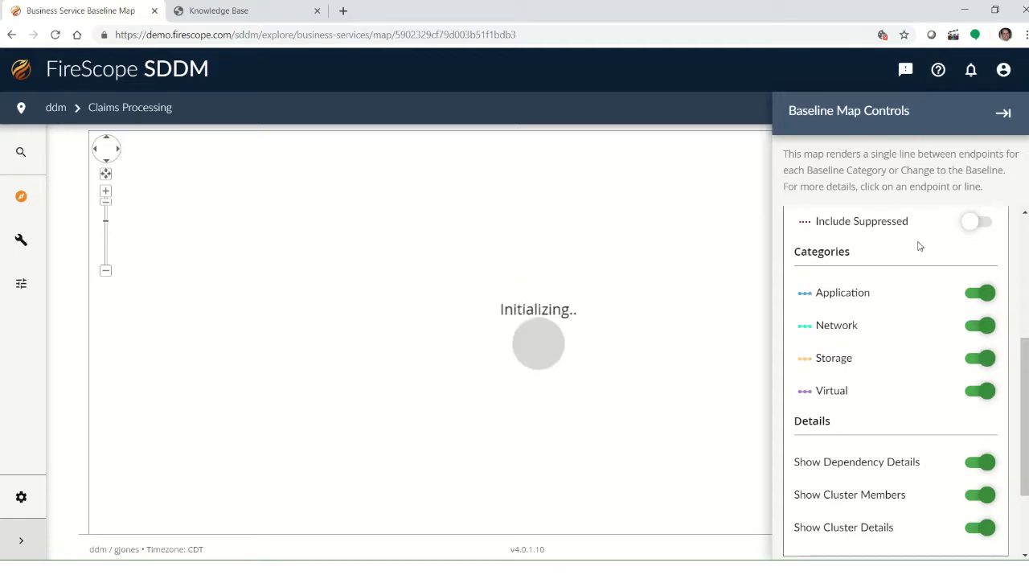
{"action": "scroll", "coordinate": [936, 273], "scroll_direction": "up", "scroll_amount": 2}
{"action": "left_click", "coordinate": [975, 358]}
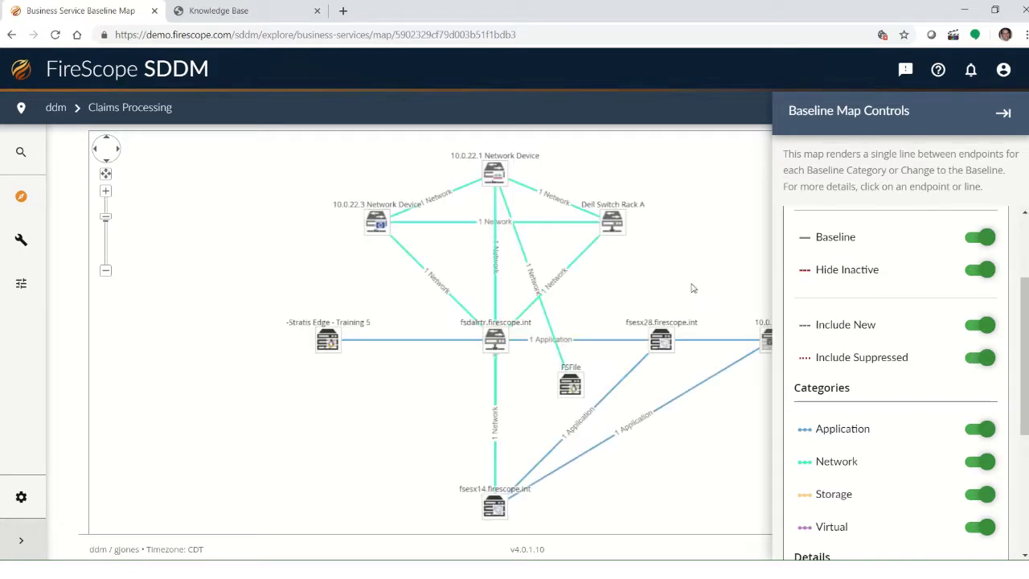
Select the fsesx28.firescope.int node, center its fsesx14 link, and dismiss its actions menu.
{"action": "scroll", "coordinate": [886, 227], "scroll_direction": "up", "scroll_amount": 2}
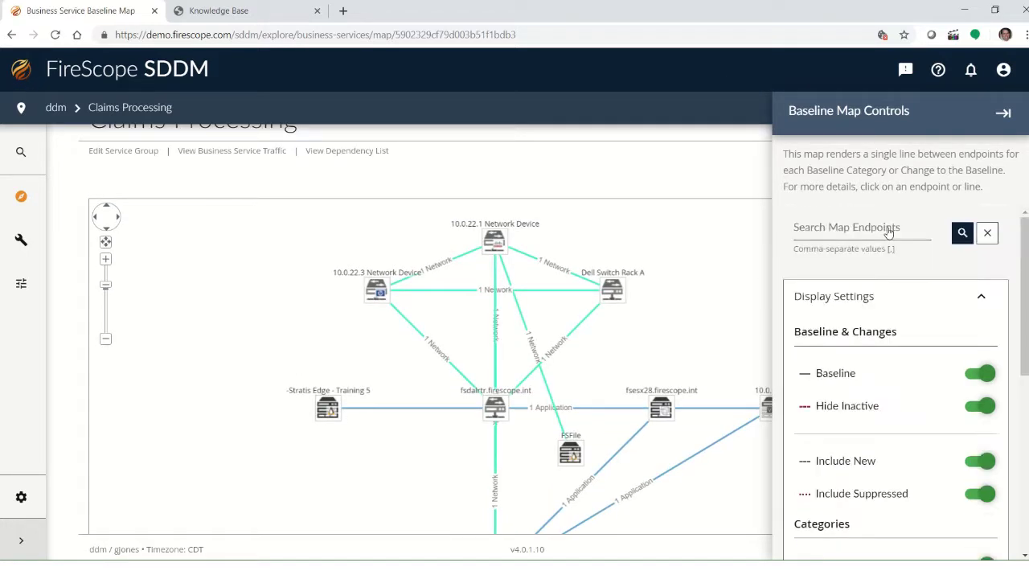
{"action": "left_click", "coordinate": [982, 297]}
{"action": "left_click", "coordinate": [668, 414]}
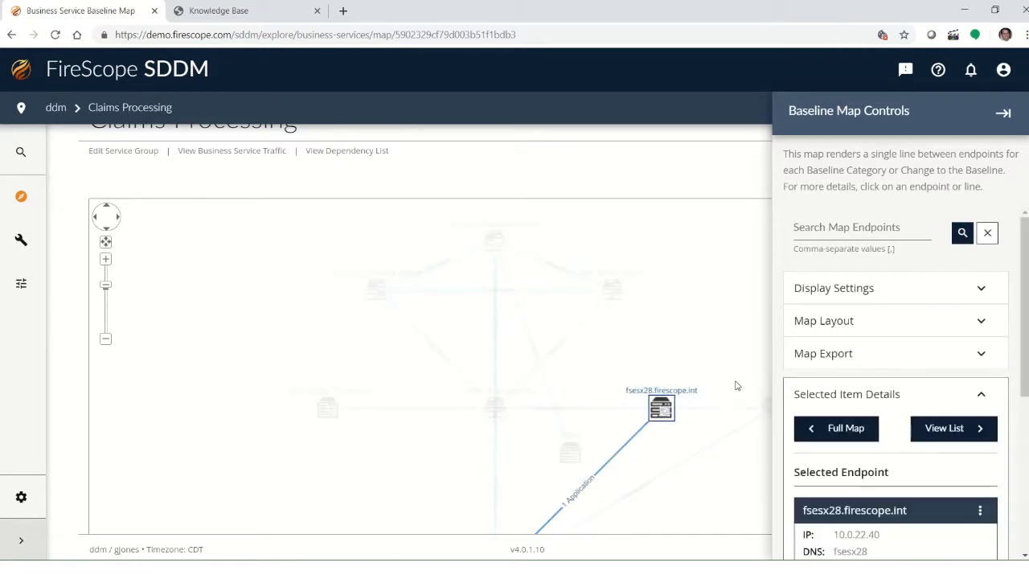
{"action": "scroll", "coordinate": [735, 377], "scroll_direction": "up", "scroll_amount": 3}
{"action": "left_click_drag", "start_coordinate": [642, 351], "coordinate": [456, 245]}
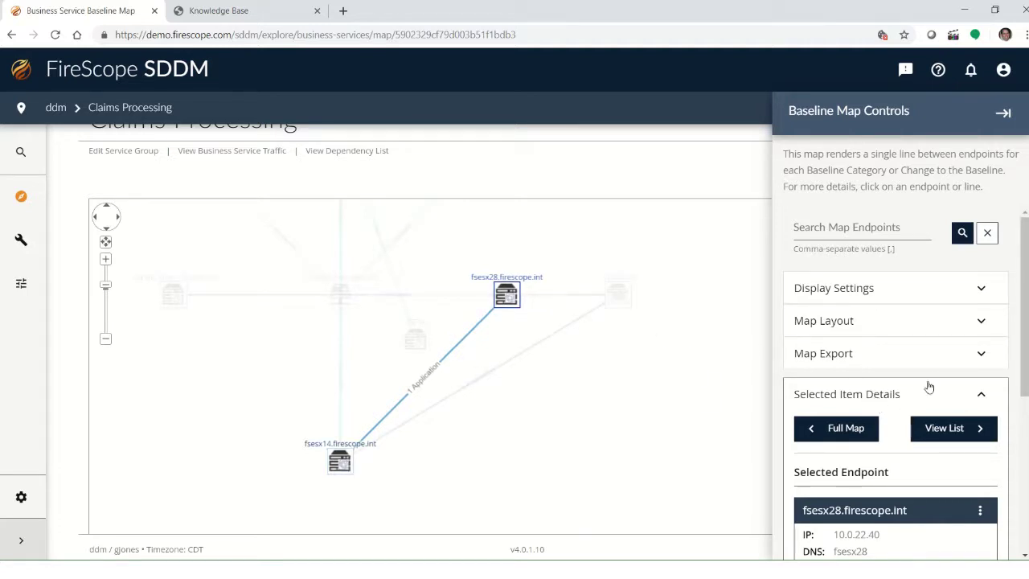
{"action": "left_click_drag", "start_coordinate": [1023, 354], "coordinate": [1014, 413]}
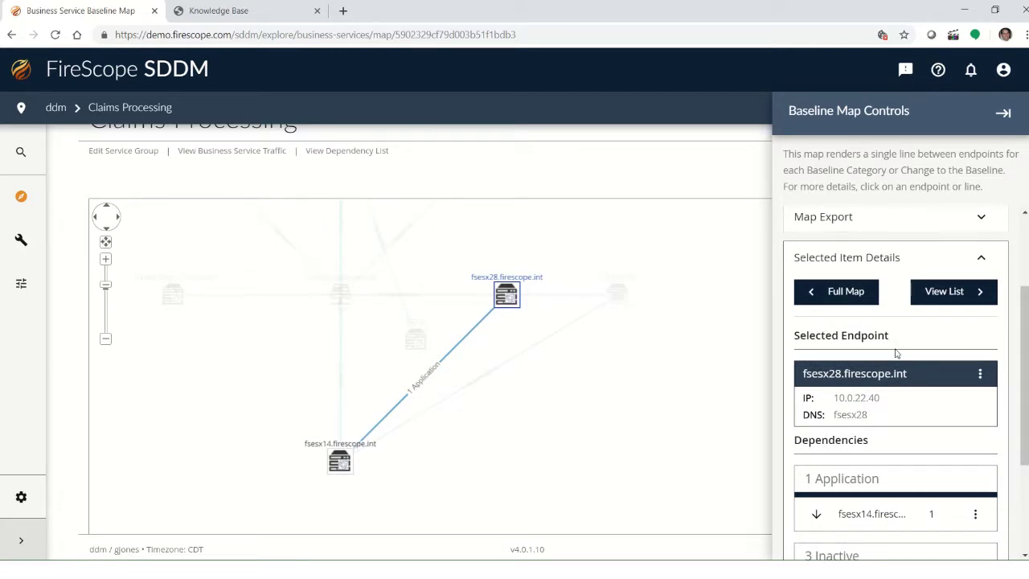
{"action": "left_click", "coordinate": [980, 375]}
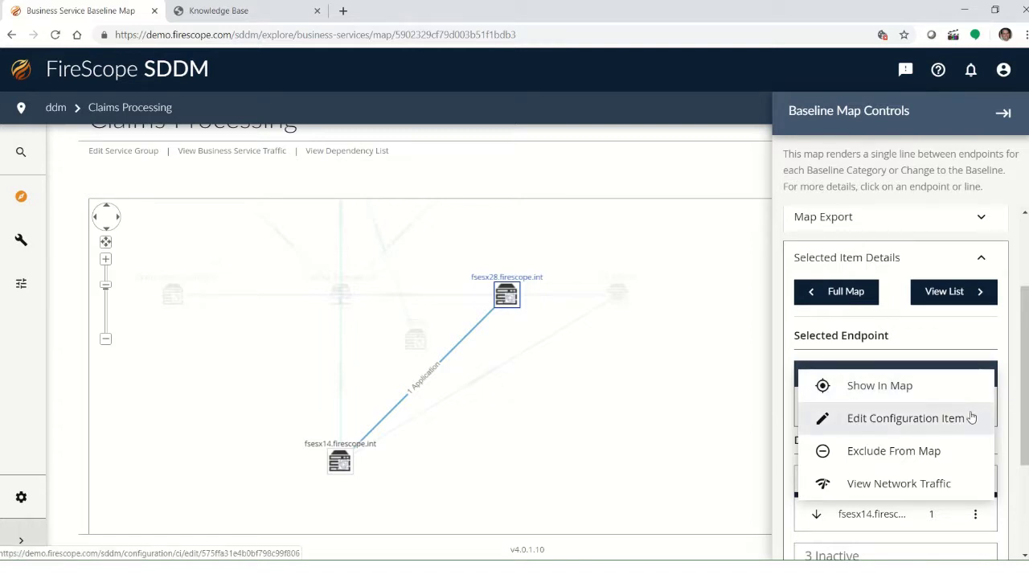
{"action": "left_click", "coordinate": [993, 331]}
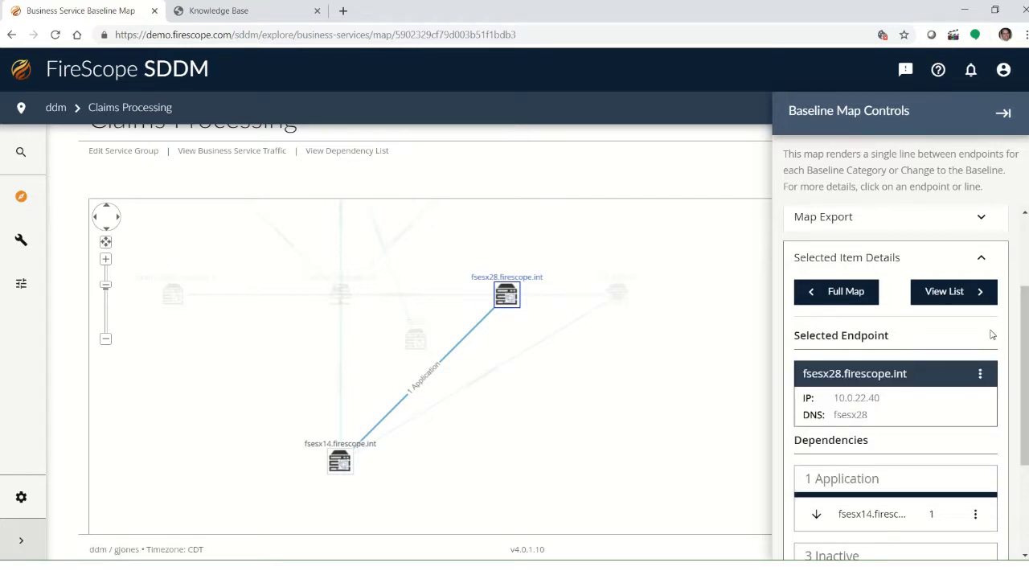
Go to Explore > Overview and confirm Leave in the Leave site? dialog.
{"action": "mouse_move", "coordinate": [13, 226]}
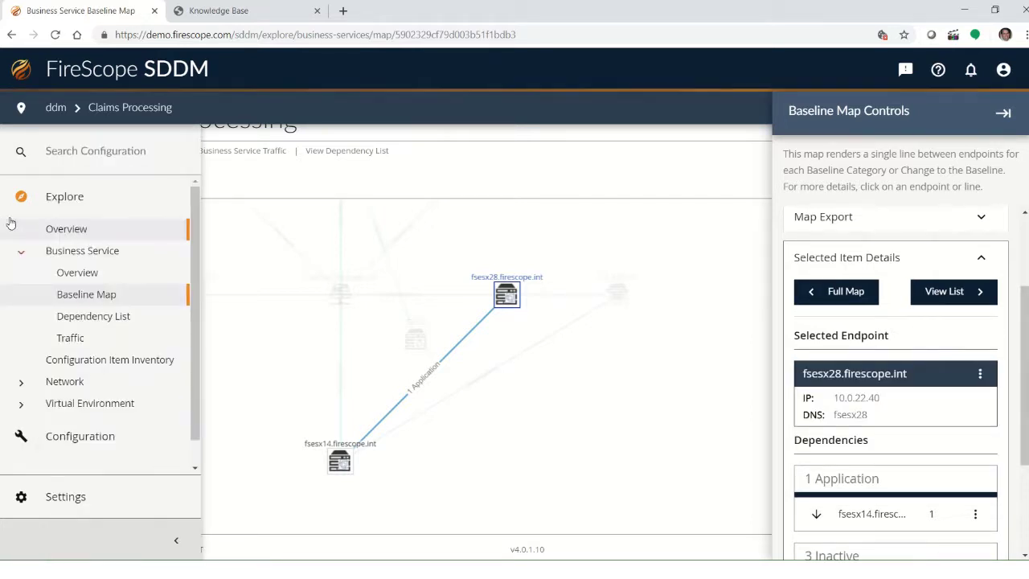
{"action": "left_click", "coordinate": [58, 231]}
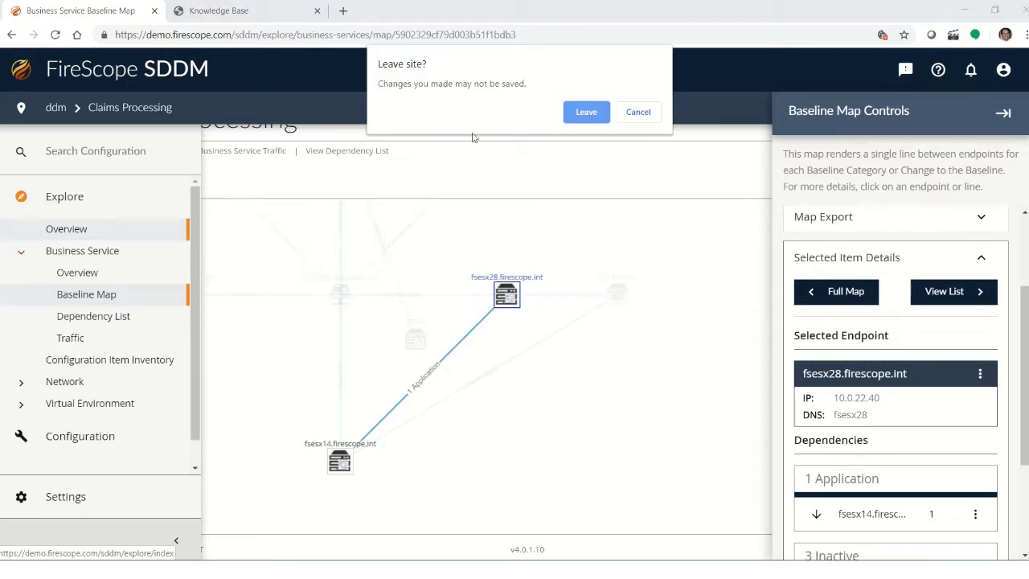
{"action": "left_click", "coordinate": [580, 114]}
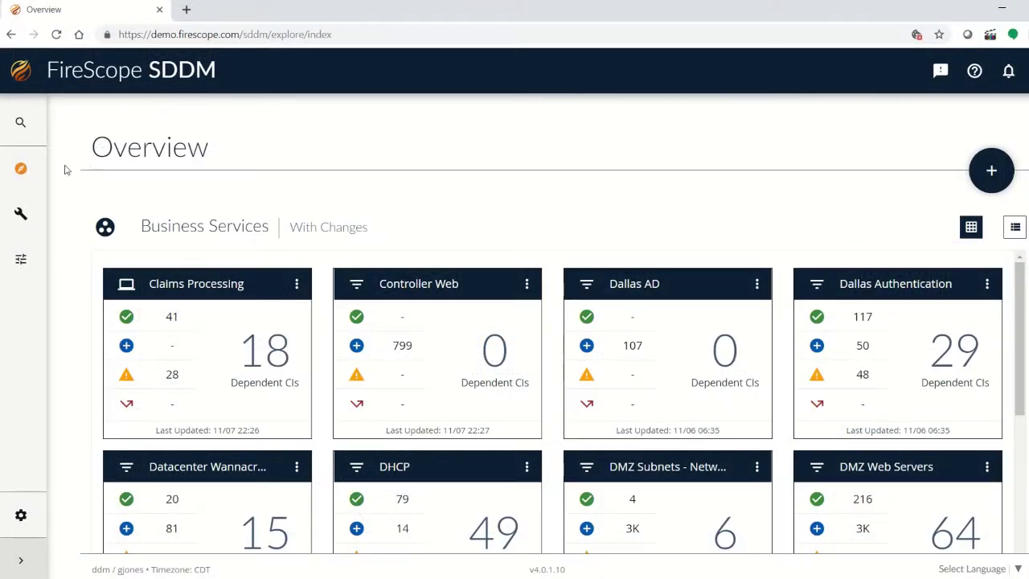
Navigate through Explore > Network to the Traffic List page.
{"action": "mouse_move", "coordinate": [32, 172]}
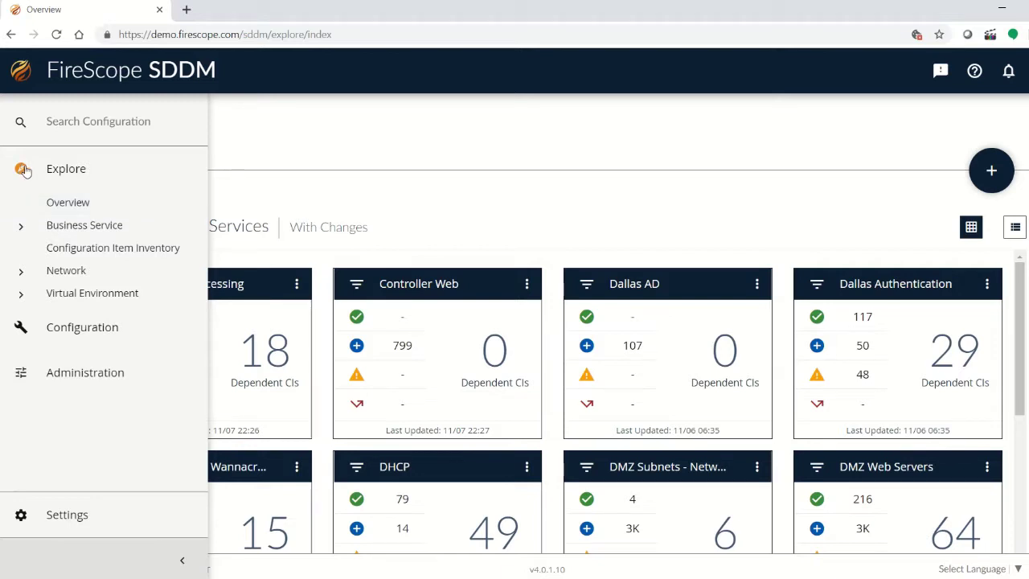
{"action": "left_click", "coordinate": [51, 270]}
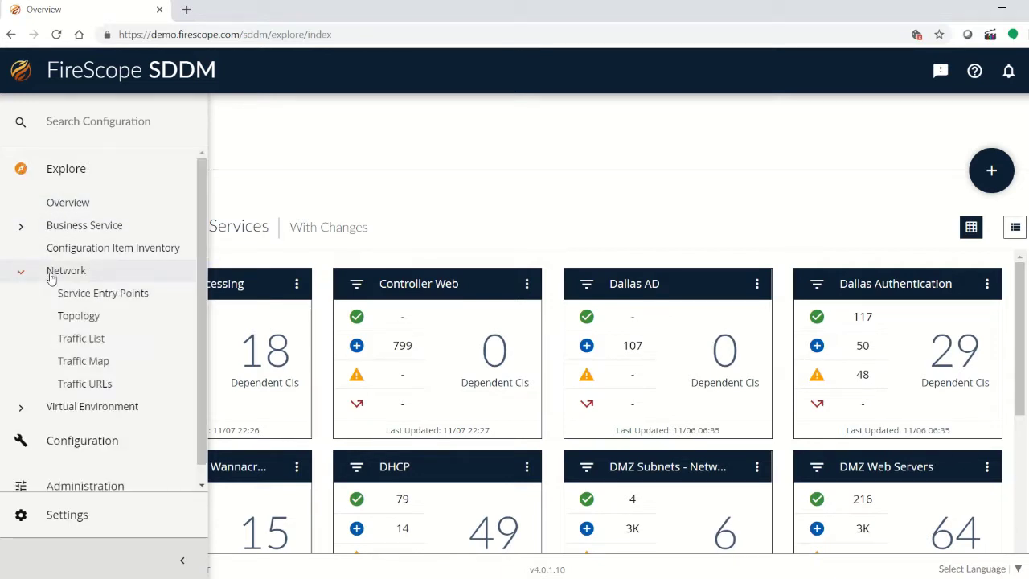
{"action": "left_click", "coordinate": [77, 339]}
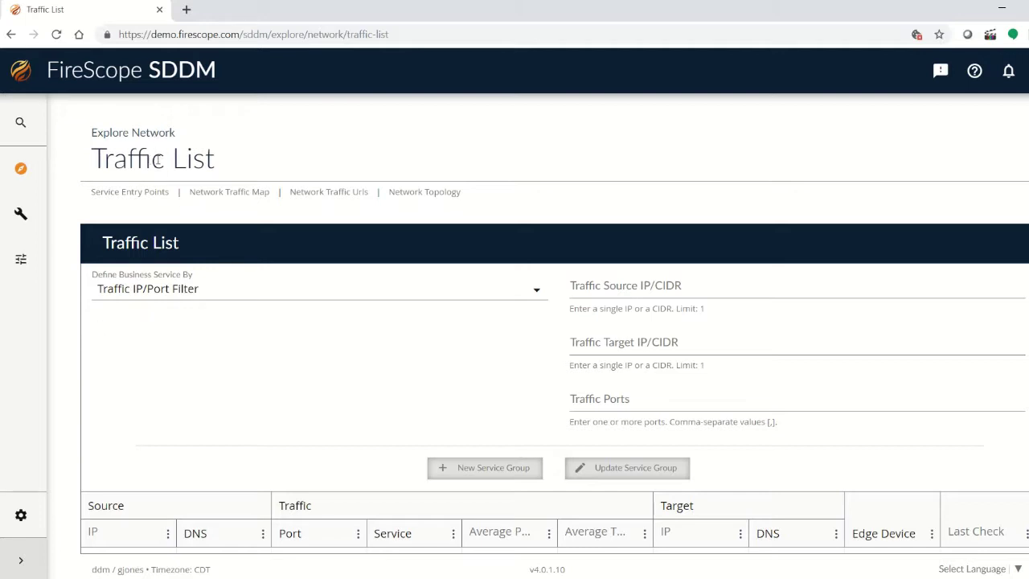
Set the Traffic List table's Items per page to 250.
{"action": "scroll", "coordinate": [438, 337], "scroll_direction": "down", "scroll_amount": 4}
{"action": "scroll", "coordinate": [438, 338], "scroll_direction": "down", "scroll_amount": 3}
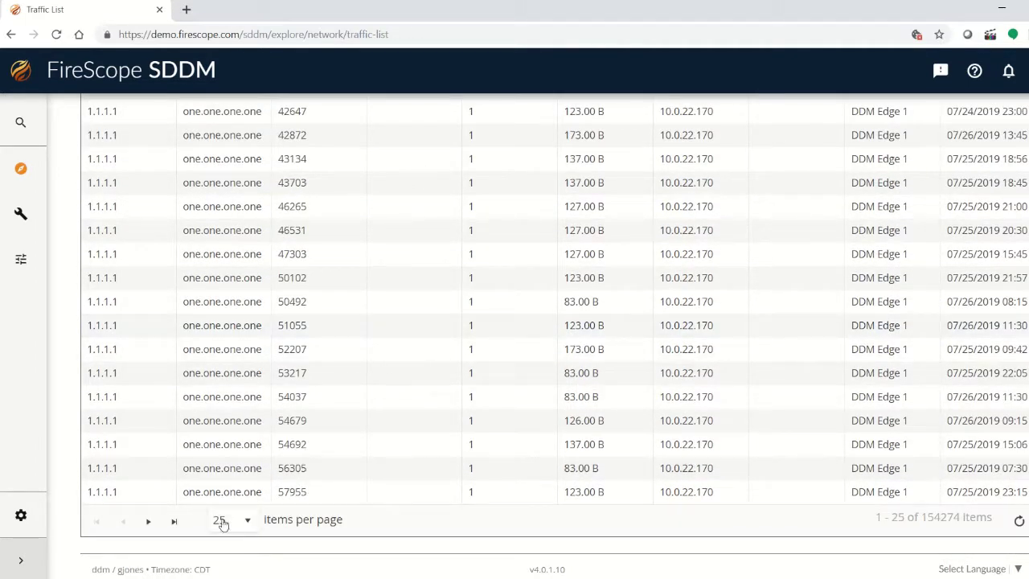
{"action": "left_click", "coordinate": [252, 527]}
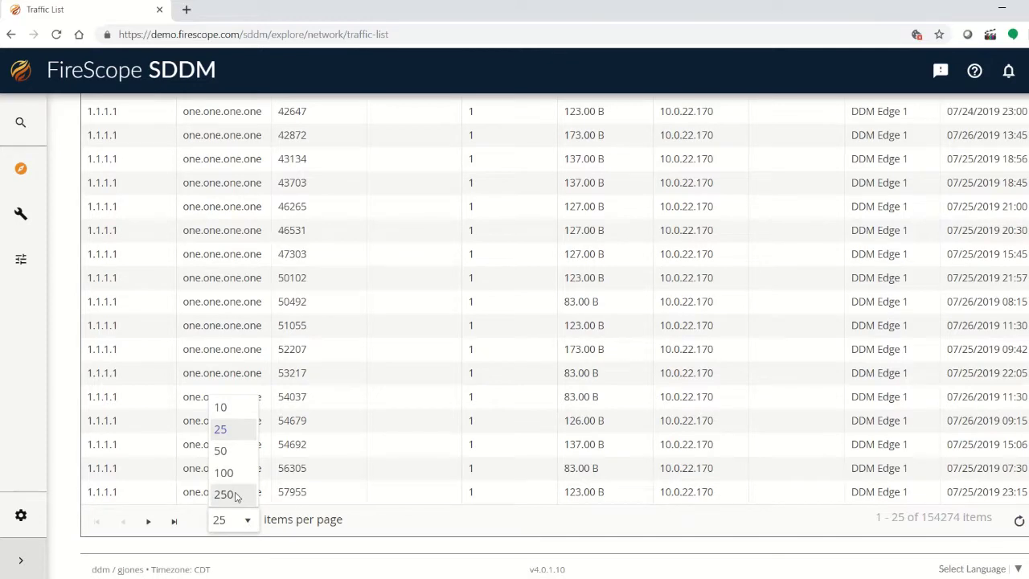
{"action": "left_click", "coordinate": [233, 493]}
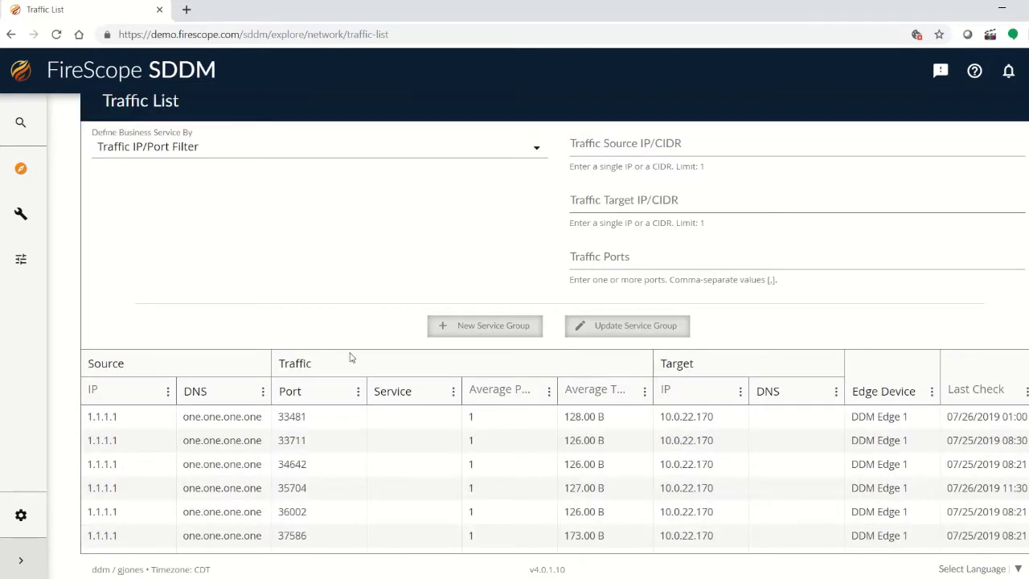
{"action": "scroll", "coordinate": [354, 353], "scroll_direction": "down", "scroll_amount": 3}
{"action": "scroll", "coordinate": [350, 359], "scroll_direction": "down", "scroll_amount": 1}
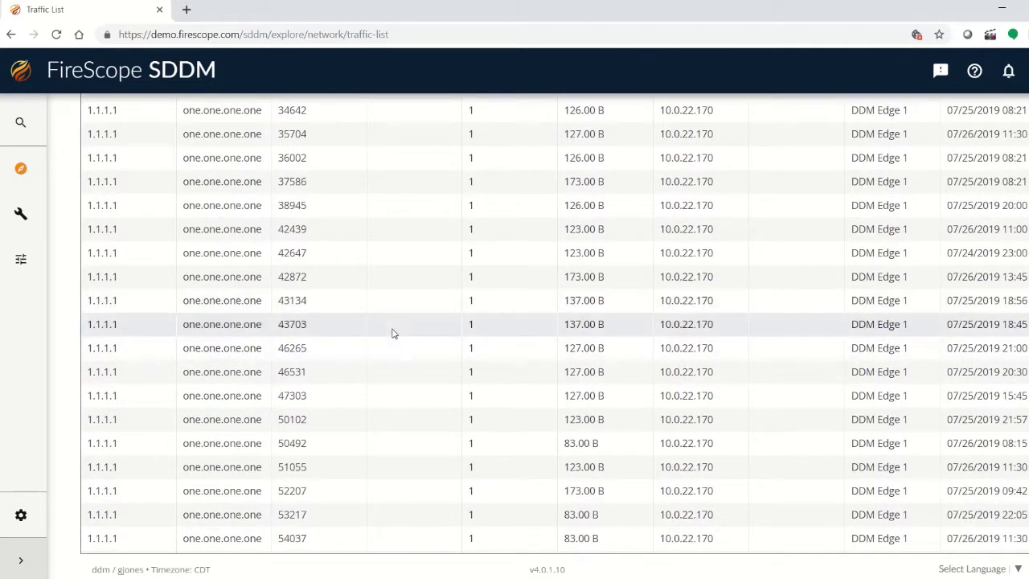
{"action": "scroll", "coordinate": [375, 336], "scroll_direction": "up", "scroll_amount": 2}
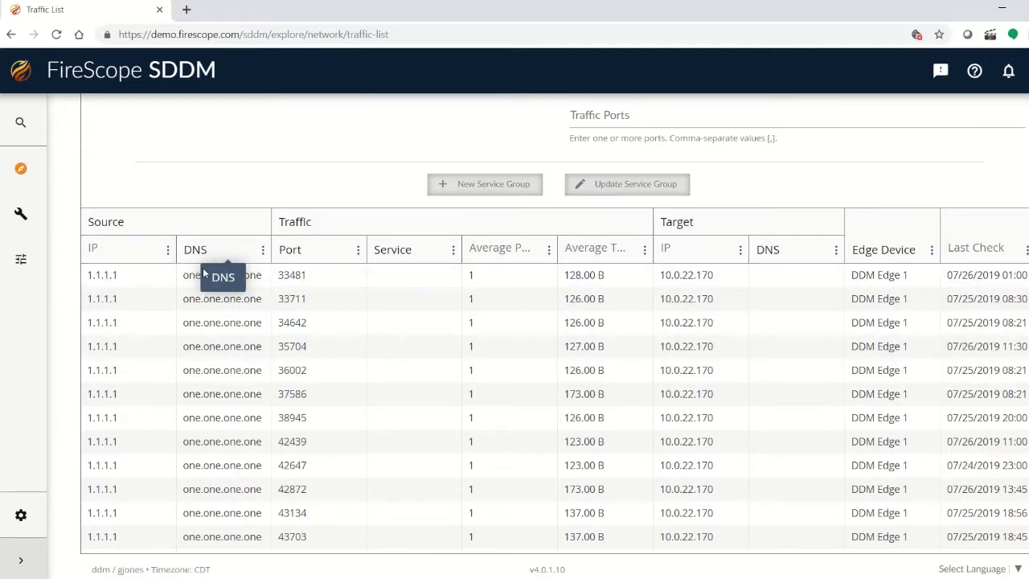
{"action": "left_click_drag", "start_coordinate": [182, 275], "coordinate": [265, 280]}
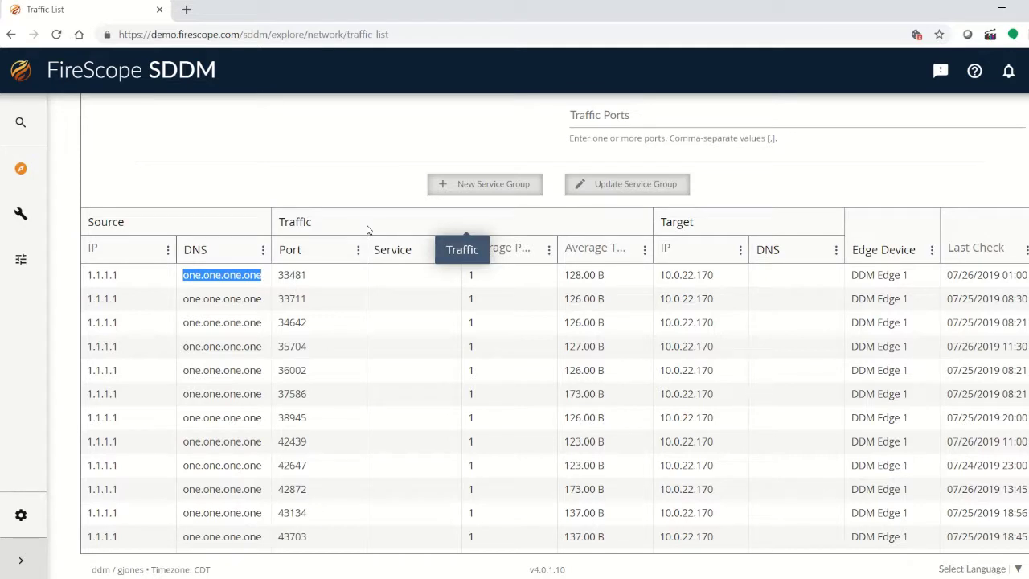
{"action": "left_click", "coordinate": [372, 226]}
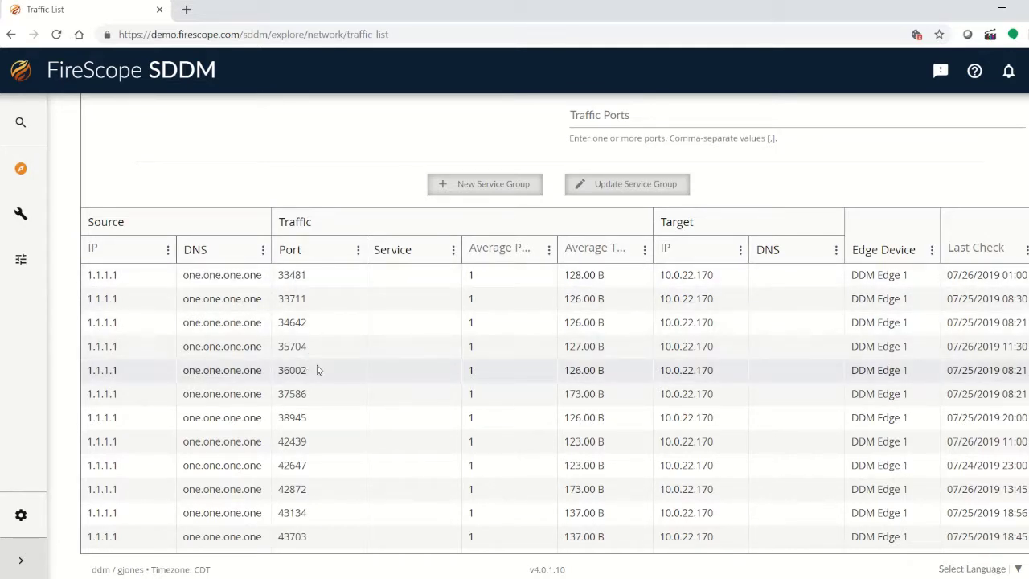
{"action": "scroll", "coordinate": [406, 282], "scroll_direction": "down", "scroll_amount": 5}
{"action": "scroll", "coordinate": [408, 287], "scroll_direction": "down", "scroll_amount": 20}
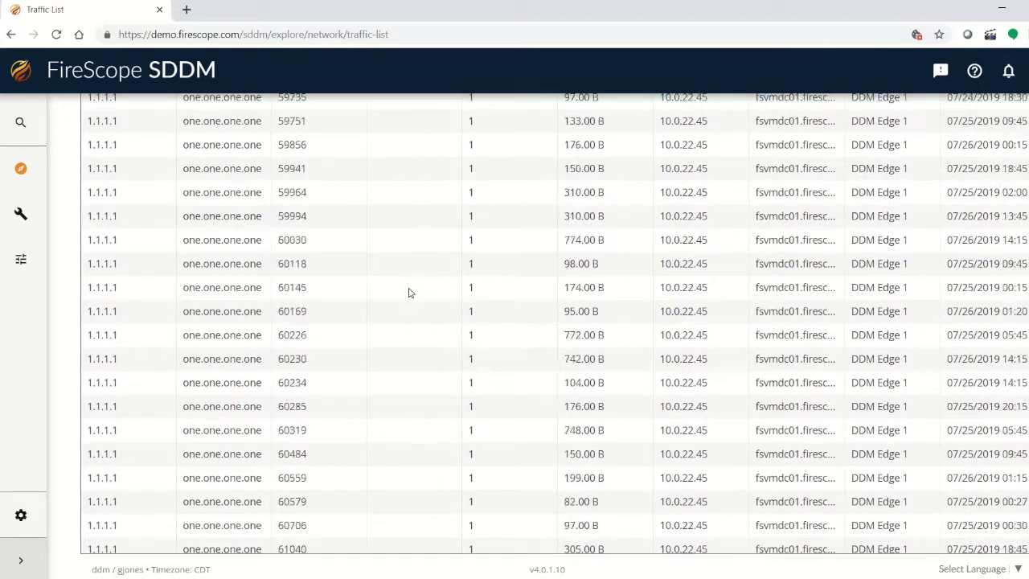
{"action": "scroll", "coordinate": [409, 295], "scroll_direction": "up", "scroll_amount": 4}
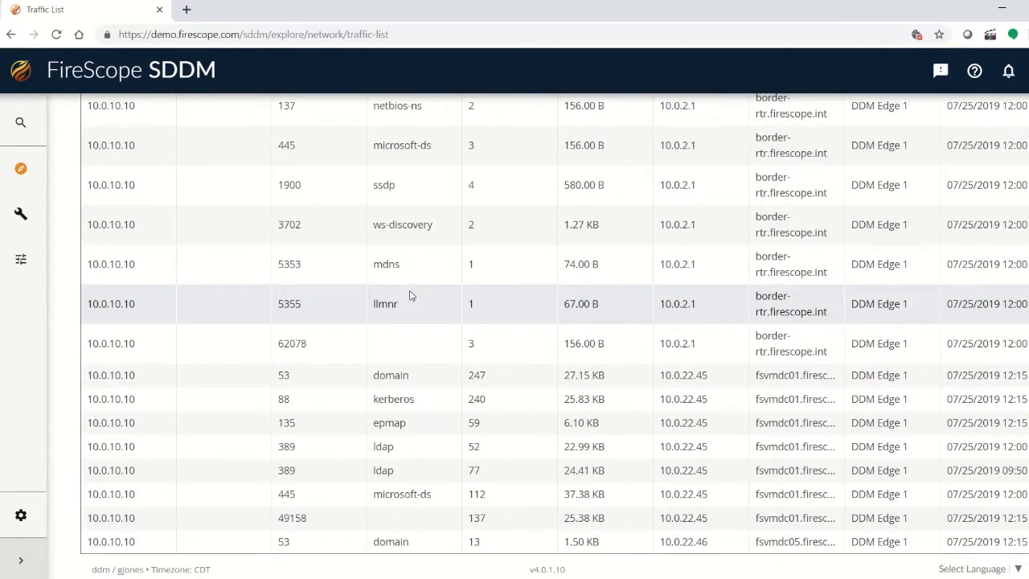
{"action": "scroll", "coordinate": [410, 294], "scroll_direction": "down", "scroll_amount": 1}
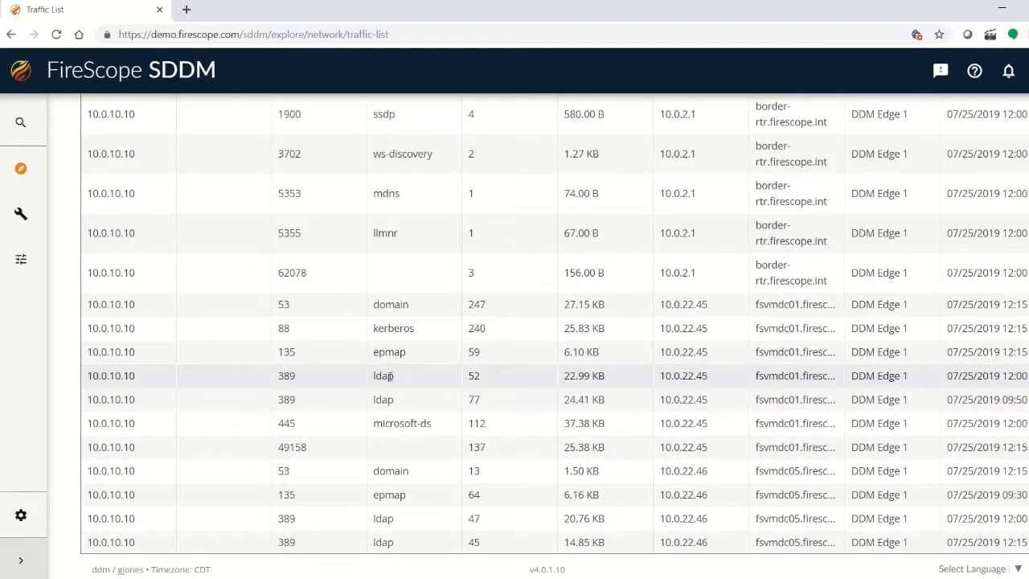
{"action": "scroll", "coordinate": [394, 354], "scroll_direction": "up", "scroll_amount": 4}
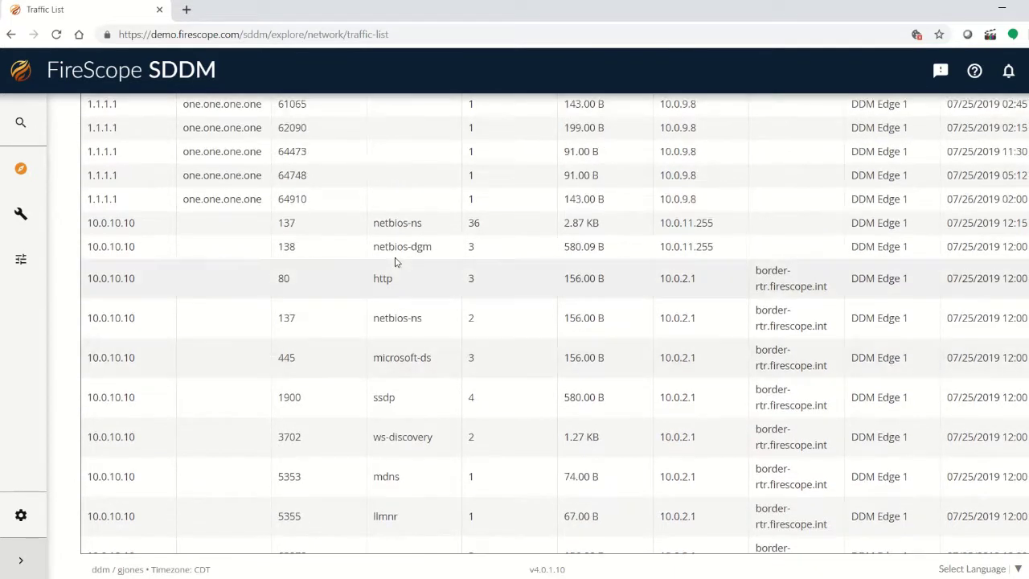
{"action": "double_click", "coordinate": [381, 278]}
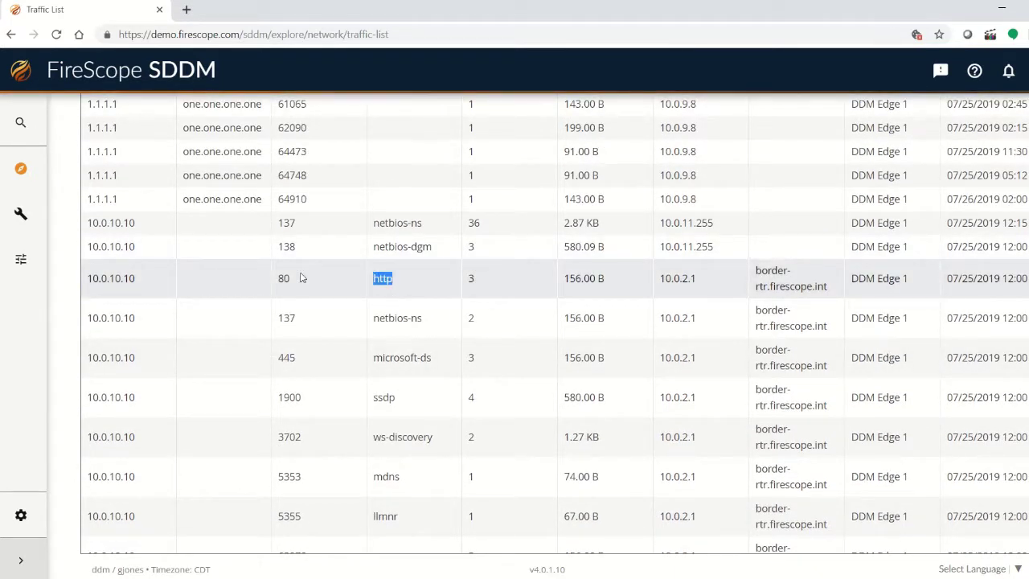
{"action": "scroll", "coordinate": [402, 274], "scroll_direction": "up", "scroll_amount": 1}
{"action": "scroll", "coordinate": [402, 274], "scroll_direction": "up", "scroll_amount": 20}
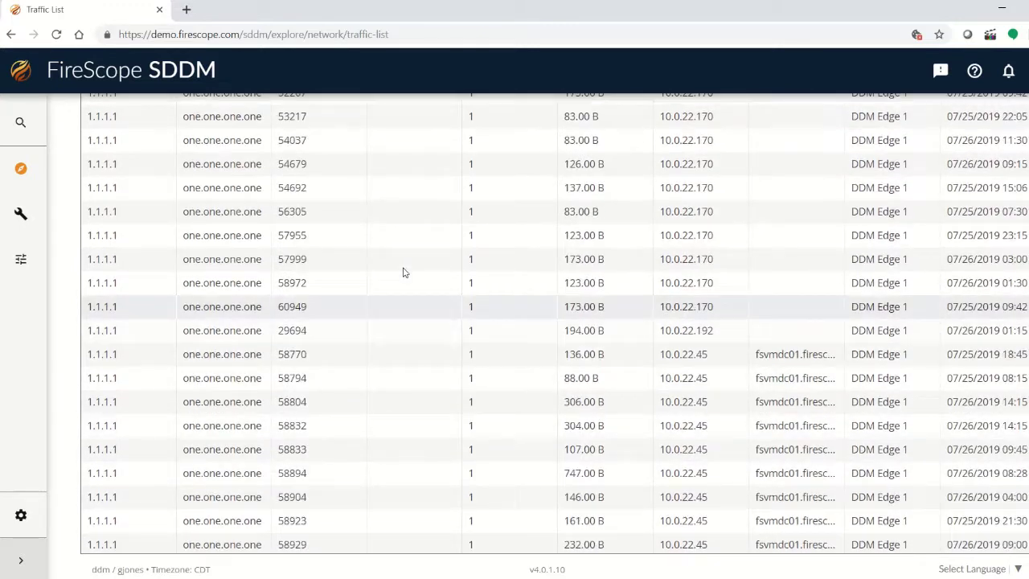
{"action": "scroll", "coordinate": [404, 273], "scroll_direction": "down", "scroll_amount": 4}
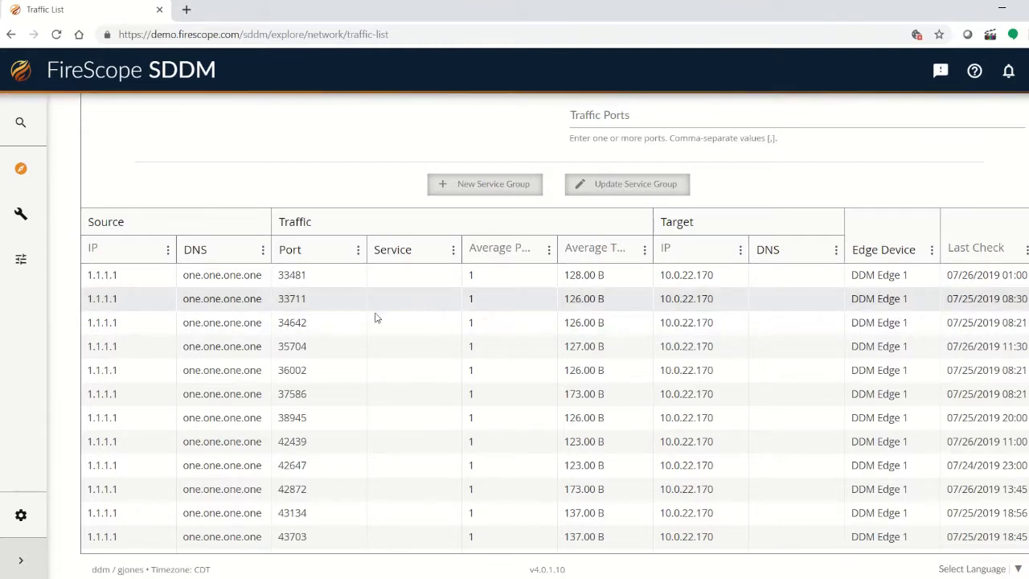
{"action": "scroll", "coordinate": [370, 317], "scroll_direction": "down", "scroll_amount": 5}
{"action": "scroll", "coordinate": [365, 323], "scroll_direction": "down", "scroll_amount": 9}
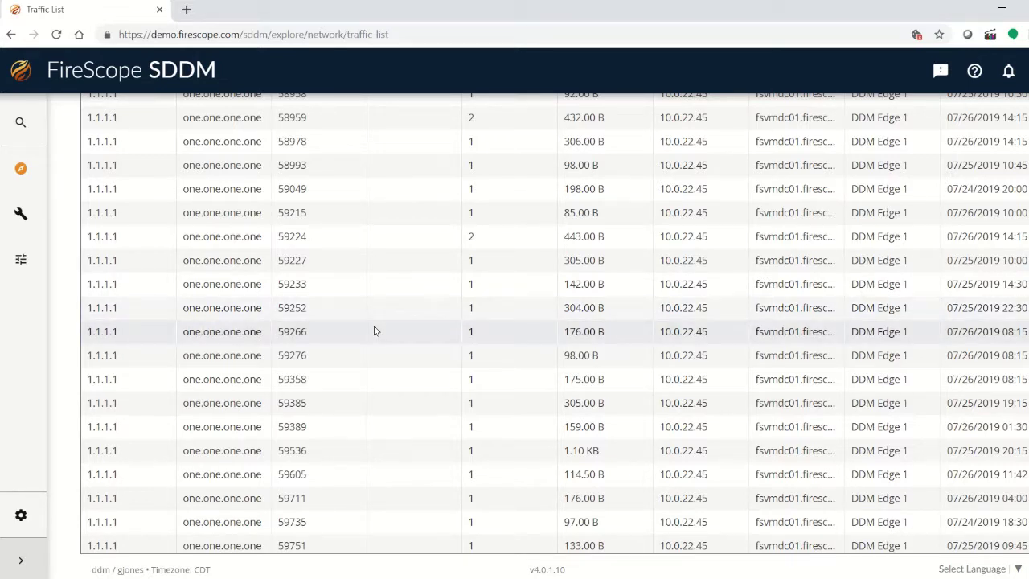
{"action": "scroll", "coordinate": [374, 329], "scroll_direction": "down", "scroll_amount": 3}
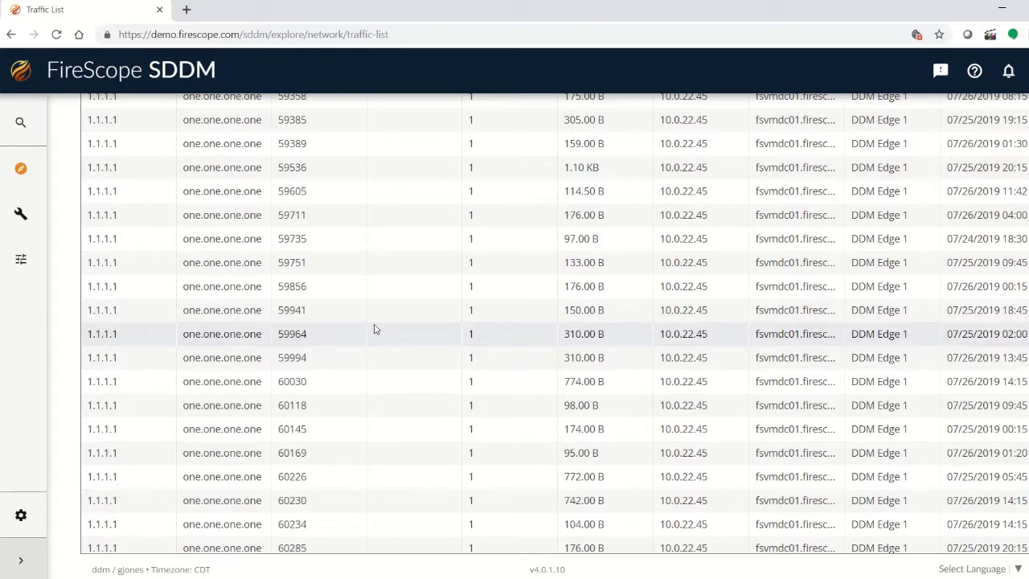
{"action": "scroll", "coordinate": [375, 329], "scroll_direction": "down", "scroll_amount": 4}
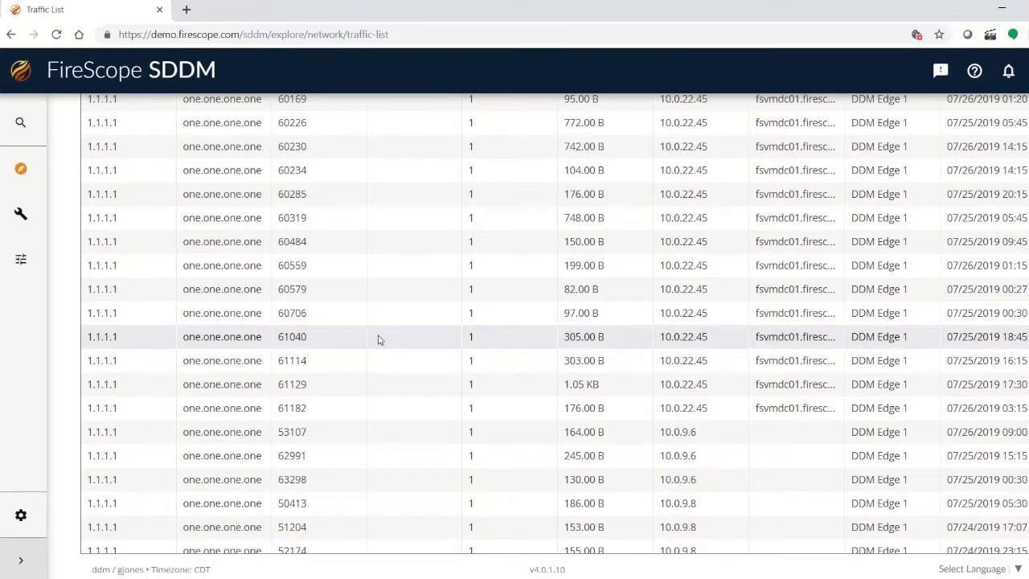
{"action": "scroll", "coordinate": [379, 339], "scroll_direction": "down", "scroll_amount": 5}
{"action": "scroll", "coordinate": [380, 339], "scroll_direction": "down", "scroll_amount": 10}
{"action": "scroll", "coordinate": [378, 338], "scroll_direction": "down", "scroll_amount": 5}
{"action": "scroll", "coordinate": [382, 334], "scroll_direction": "up", "scroll_amount": 15}
{"action": "scroll", "coordinate": [385, 330], "scroll_direction": "up", "scroll_amount": 15}
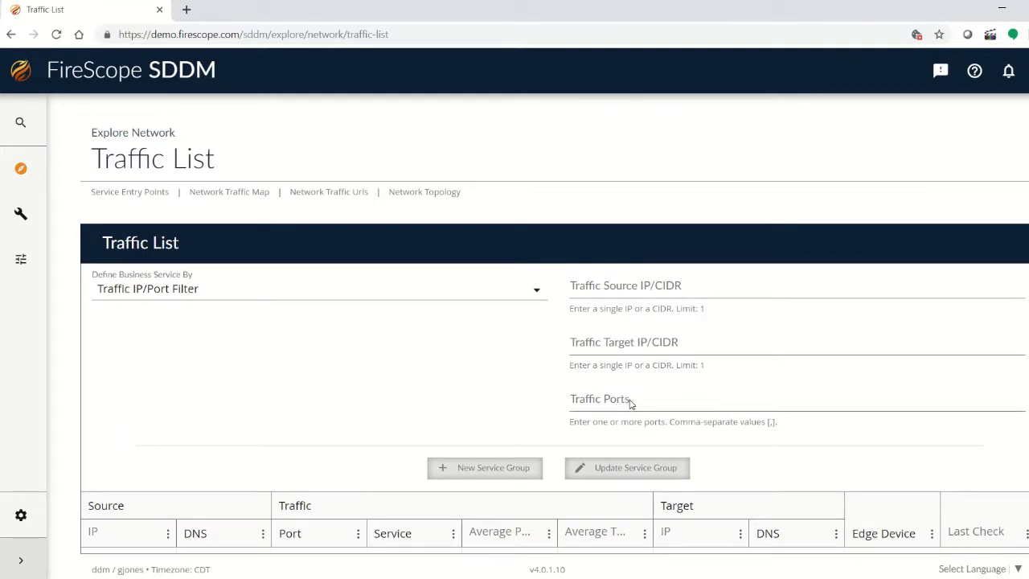
Add Traffic Ports filters 80 and 8080 and review the resulting http traffic rows.
{"action": "left_click", "coordinate": [631, 402]}
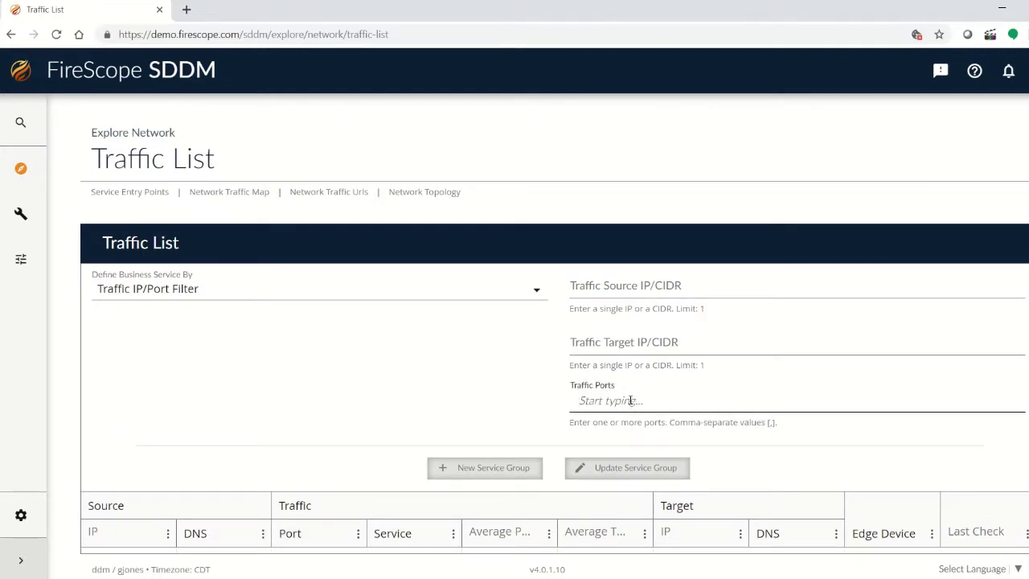
{"action": "type", "text": "80"}
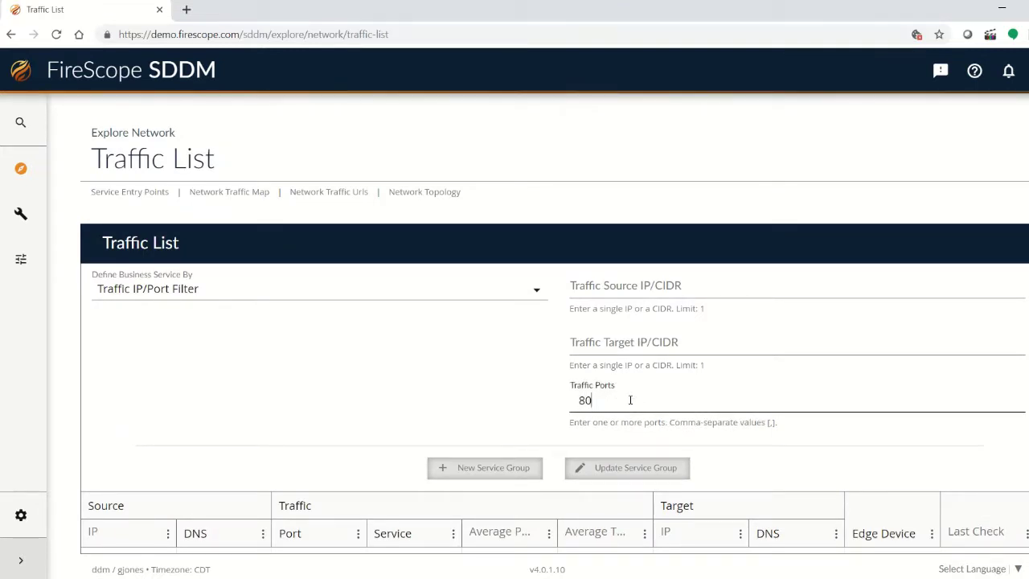
{"action": "key", "text": "Return"}
{"action": "type", "text": "8080"}
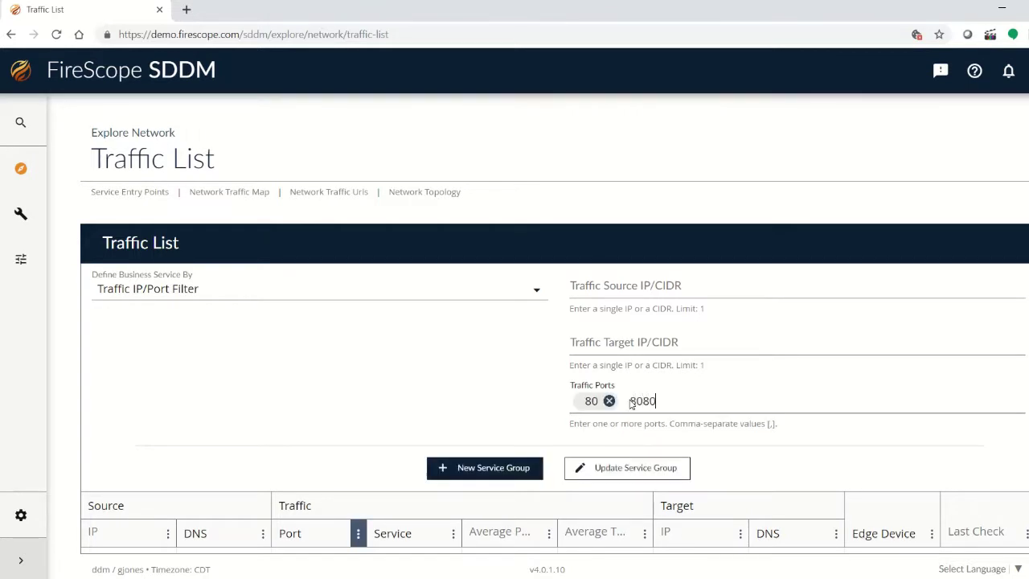
{"action": "key", "text": "Return"}
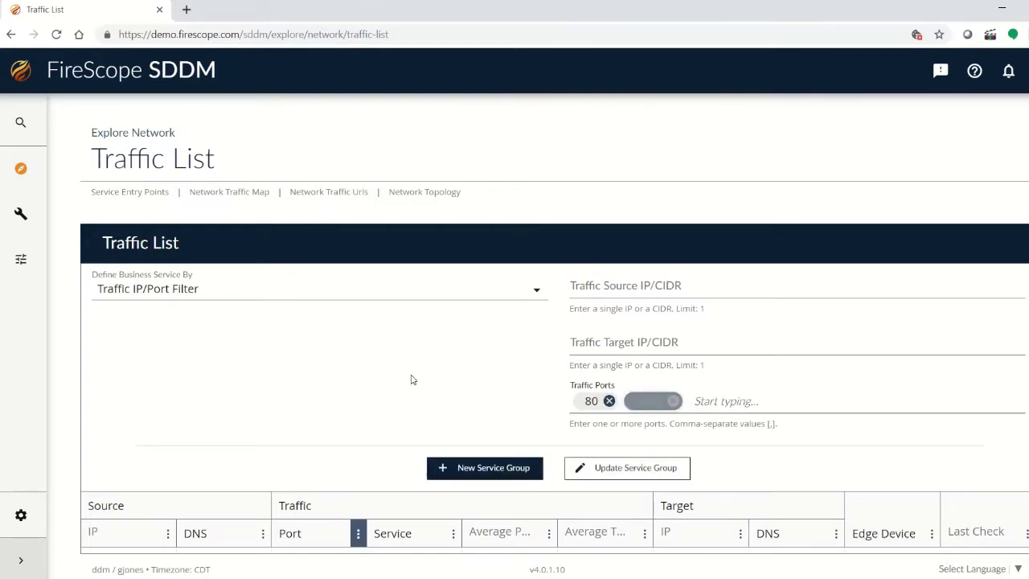
{"action": "scroll", "coordinate": [391, 388], "scroll_direction": "down", "scroll_amount": 5}
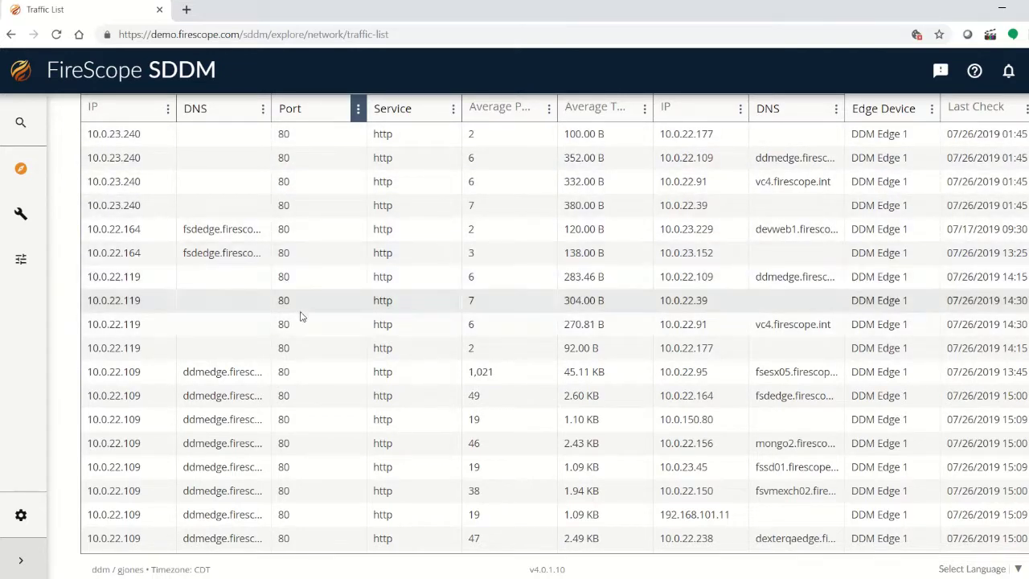
{"action": "scroll", "coordinate": [298, 330], "scroll_direction": "down", "scroll_amount": 2}
{"action": "scroll", "coordinate": [298, 336], "scroll_direction": "down", "scroll_amount": 4}
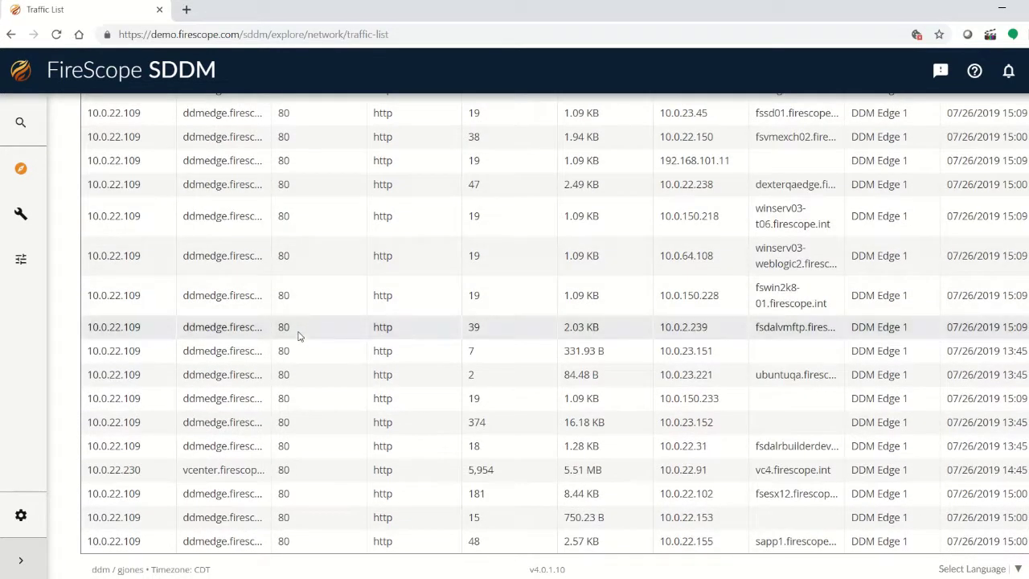
{"action": "scroll", "coordinate": [298, 336], "scroll_direction": "up", "scroll_amount": 3}
{"action": "scroll", "coordinate": [298, 336], "scroll_direction": "up", "scroll_amount": 3}
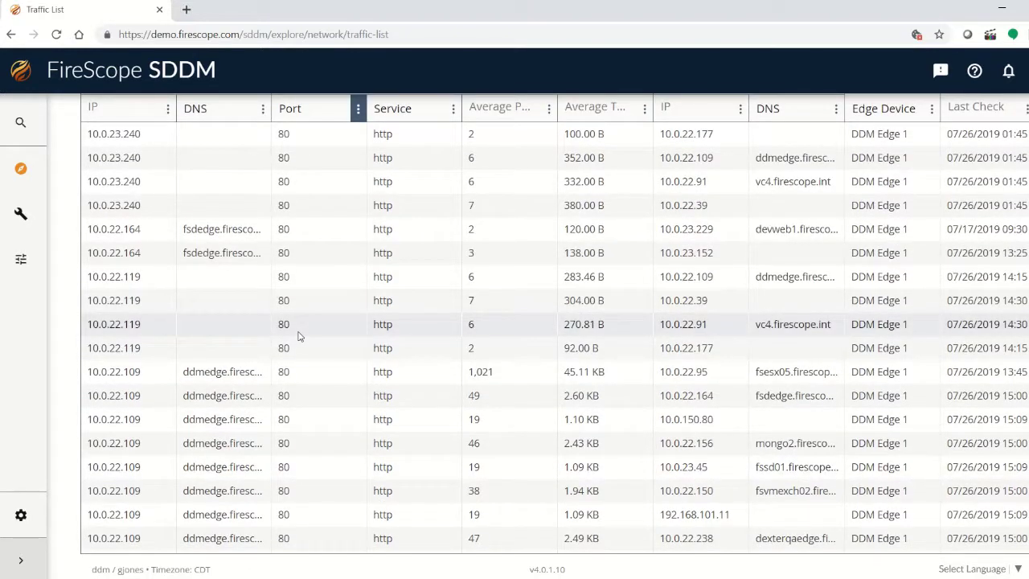
{"action": "scroll", "coordinate": [298, 336], "scroll_direction": "down", "scroll_amount": 4}
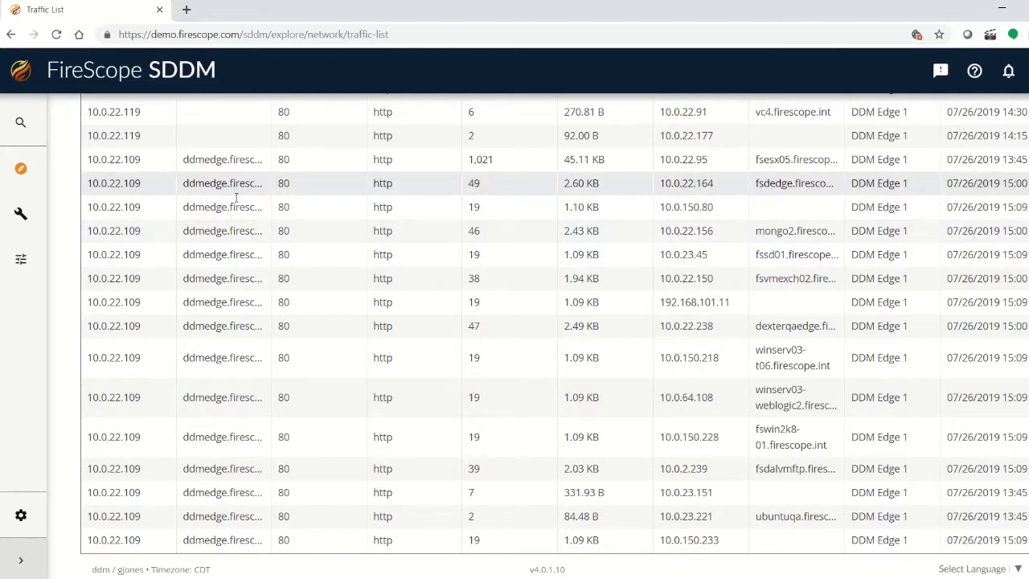
{"action": "scroll", "coordinate": [226, 319], "scroll_direction": "up", "scroll_amount": 1}
{"action": "scroll", "coordinate": [226, 319], "scroll_direction": "up", "scroll_amount": 3}
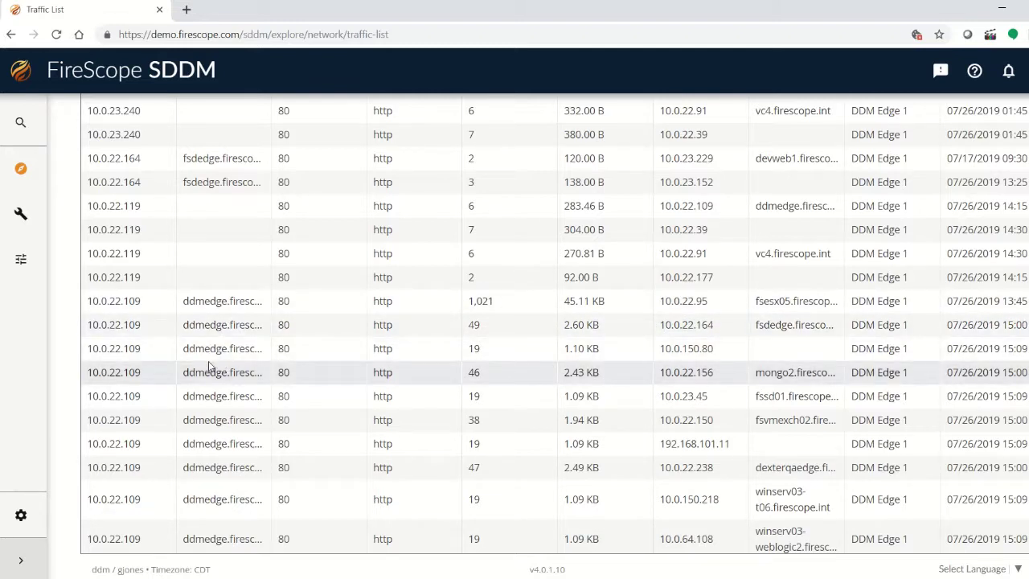
{"action": "scroll", "coordinate": [210, 366], "scroll_direction": "down", "scroll_amount": 3}
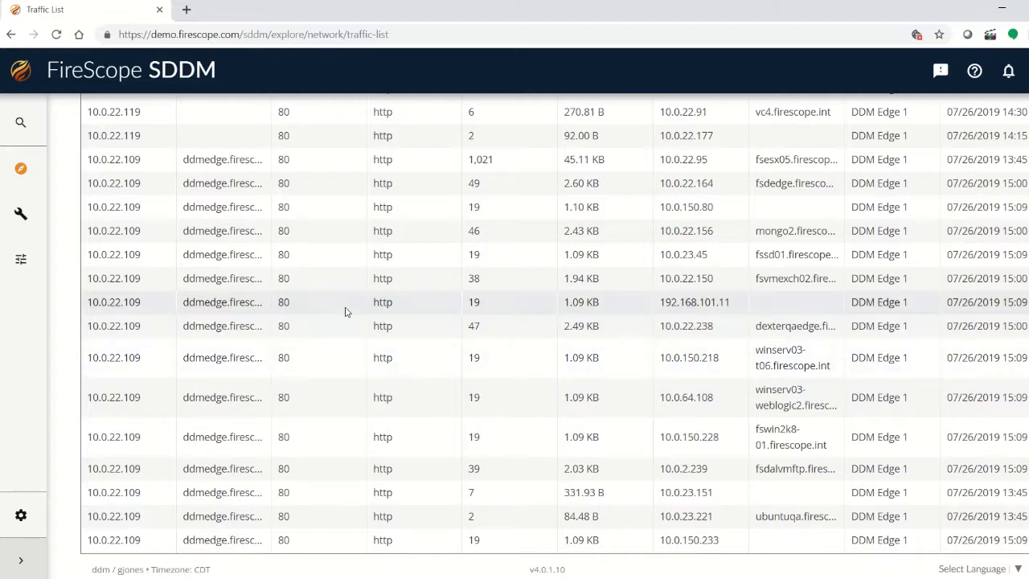
{"action": "scroll", "coordinate": [305, 284], "scroll_direction": "up", "scroll_amount": 5}
{"action": "scroll", "coordinate": [306, 284], "scroll_direction": "up", "scroll_amount": 4}
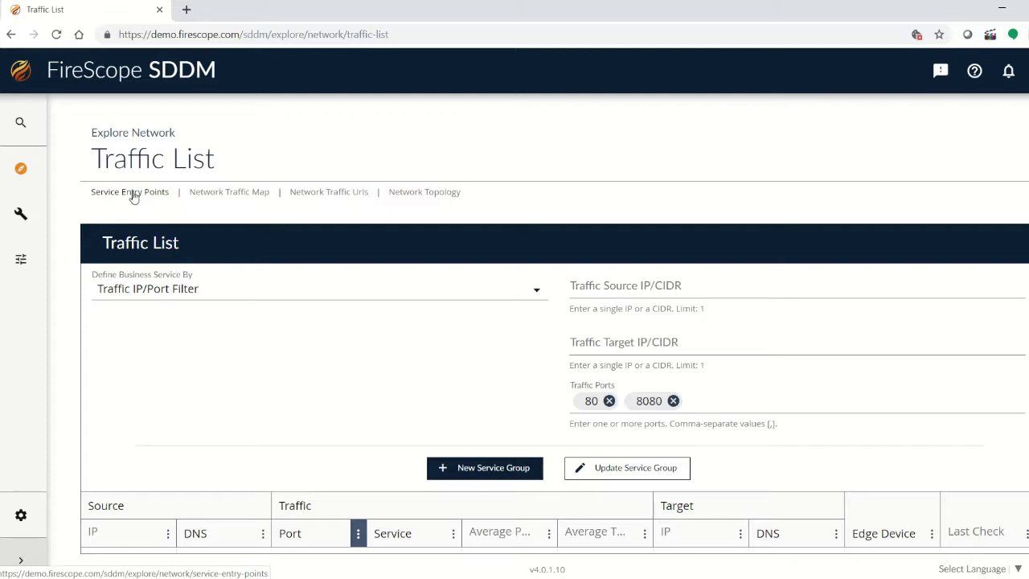
Go to Service Entry Points and select the 10.0.22.71 http entry on port 80.
{"action": "left_click", "coordinate": [131, 193]}
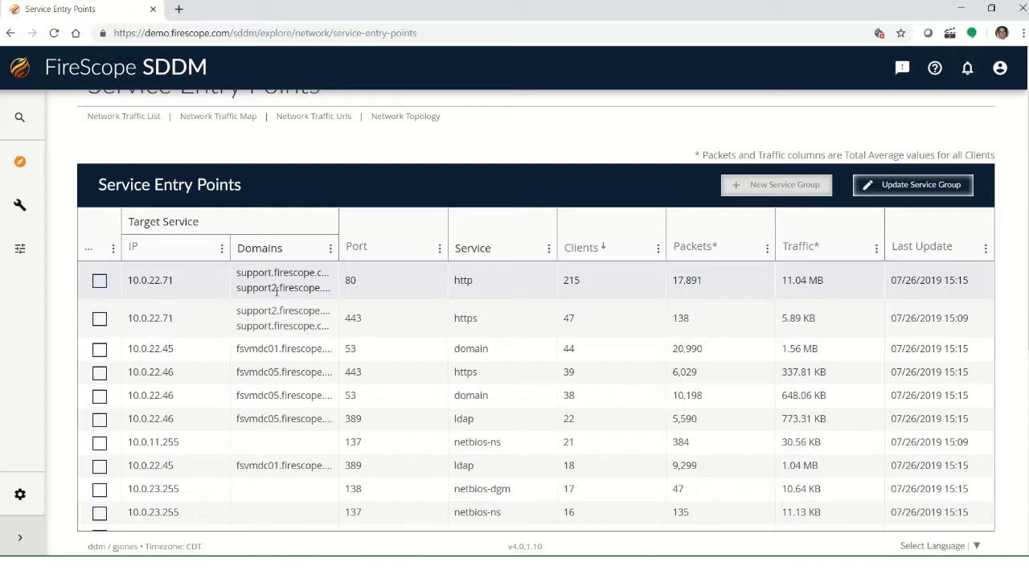
{"action": "left_click", "coordinate": [99, 281]}
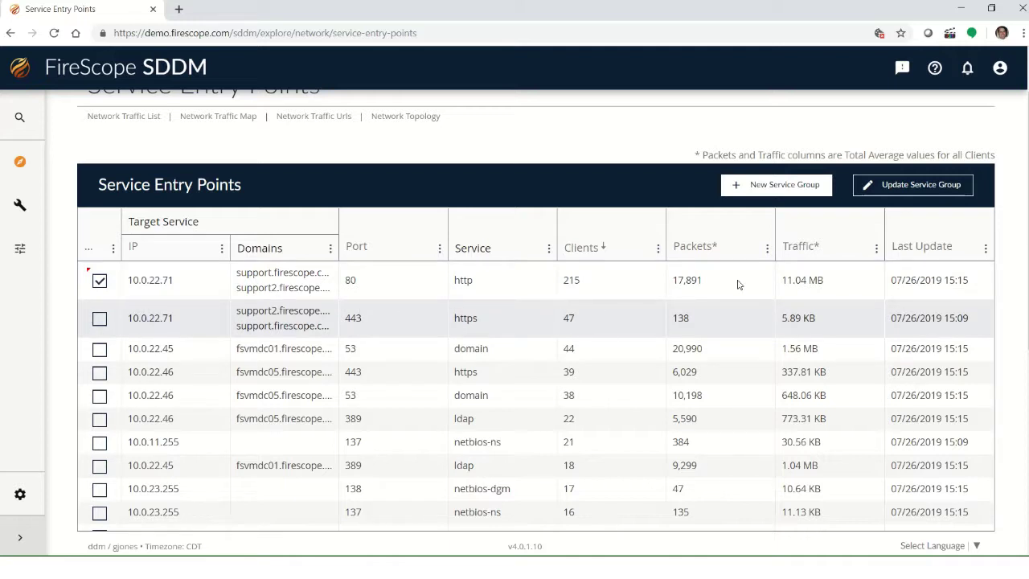
Start a new service group from 10.0.22.71:80 and name it 'GJ Incident Mgmt TEST'.
{"action": "left_click", "coordinate": [777, 193]}
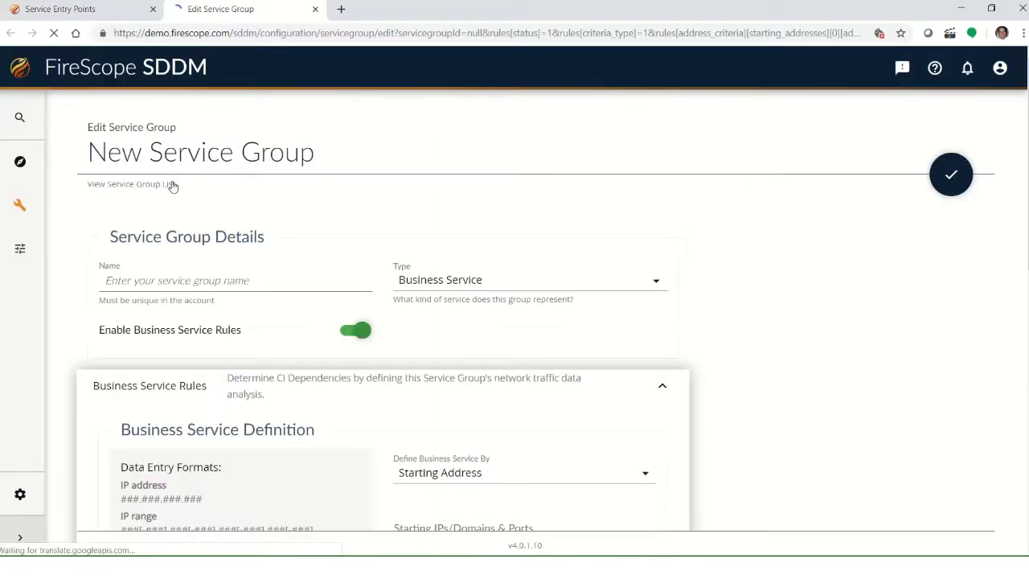
{"action": "left_click", "coordinate": [128, 285]}
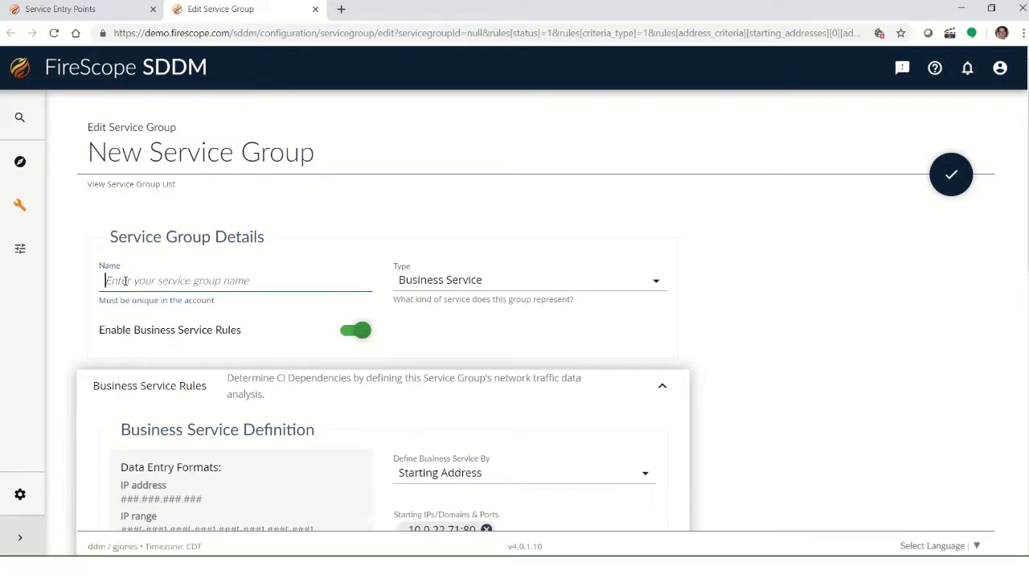
{"action": "type", "text": "GI Inci"}
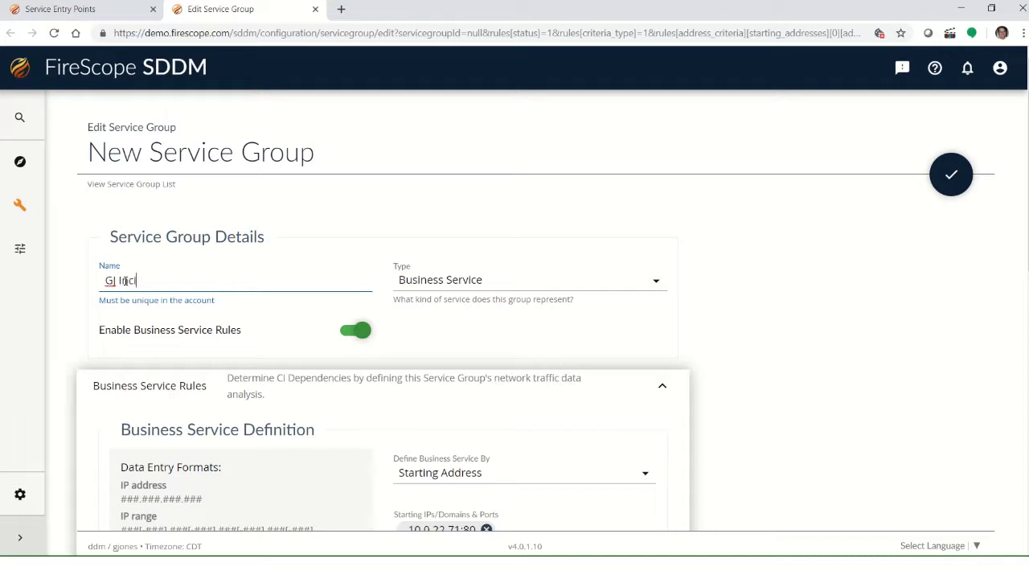
{"action": "type", "text": "dent Mgmt TEST"}
Scroll through the Edit Service Group form down to the Save button.
{"action": "scroll", "coordinate": [444, 332], "scroll_direction": "down", "scroll_amount": 2}
{"action": "scroll", "coordinate": [442, 331], "scroll_direction": "down", "scroll_amount": 1}
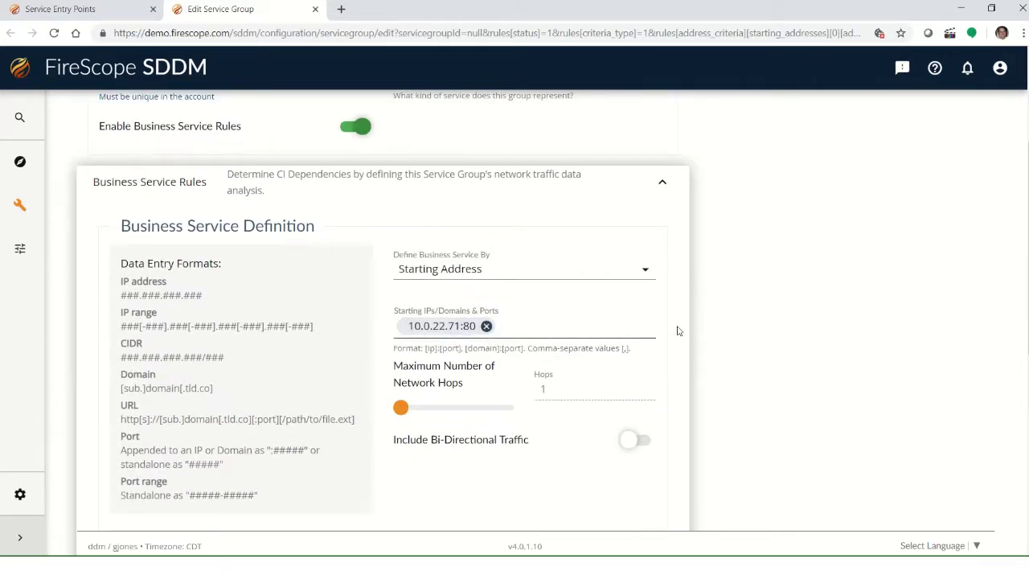
{"action": "scroll", "coordinate": [700, 328], "scroll_direction": "down", "scroll_amount": 1}
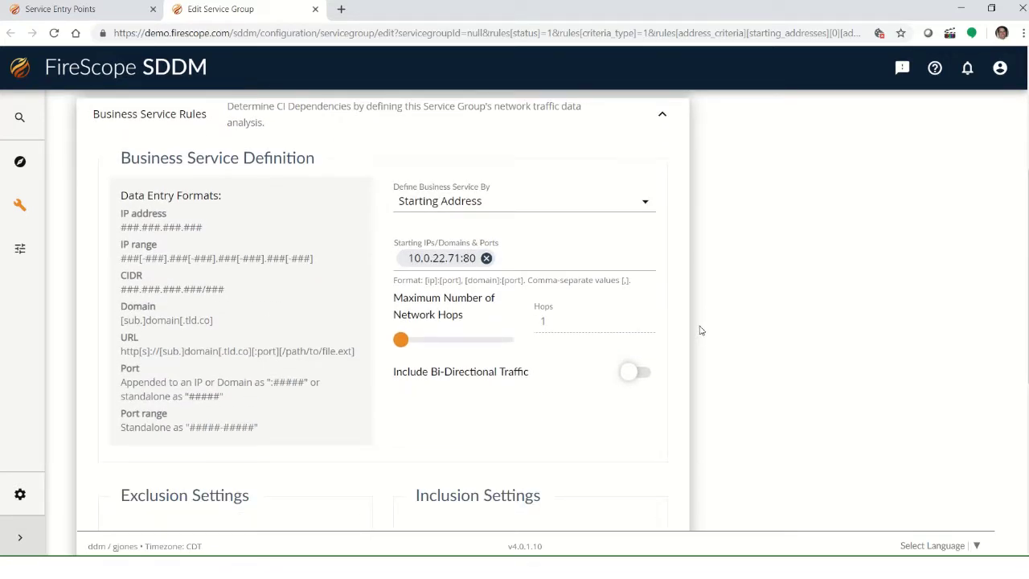
{"action": "scroll", "coordinate": [699, 331], "scroll_direction": "down", "scroll_amount": 1}
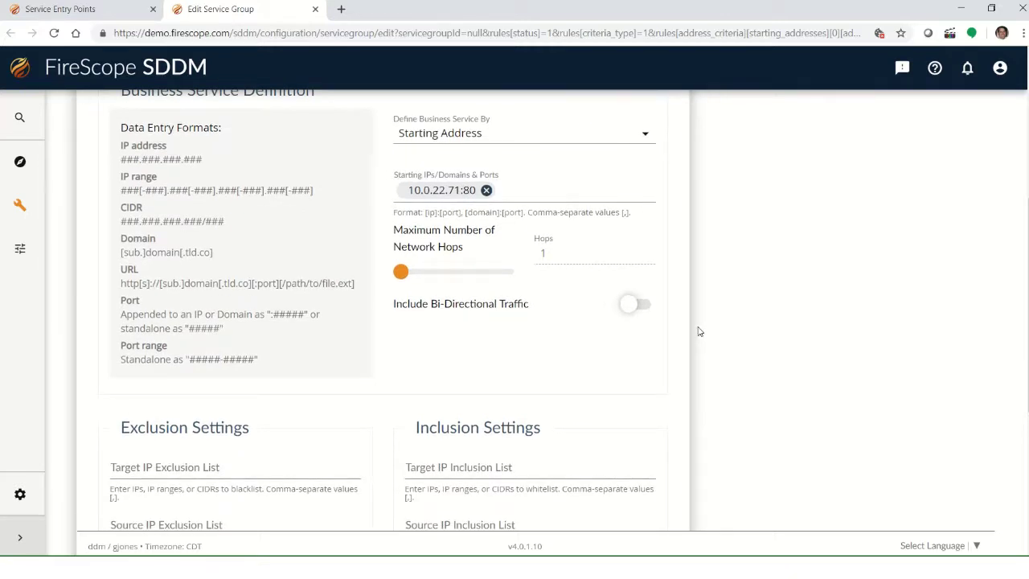
{"action": "scroll", "coordinate": [699, 331], "scroll_direction": "down", "scroll_amount": 2}
{"action": "scroll", "coordinate": [699, 331], "scroll_direction": "up", "scroll_amount": 1}
{"action": "scroll", "coordinate": [697, 331], "scroll_direction": "up", "scroll_amount": 1}
{"action": "scroll", "coordinate": [313, 400], "scroll_direction": "down", "scroll_amount": 1}
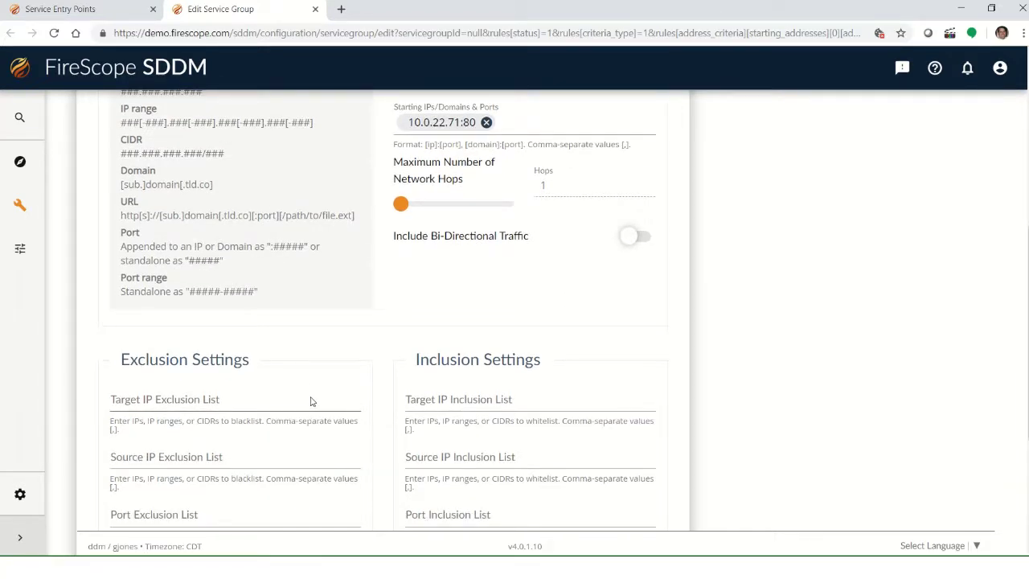
{"action": "scroll", "coordinate": [313, 400], "scroll_direction": "down", "scroll_amount": 1}
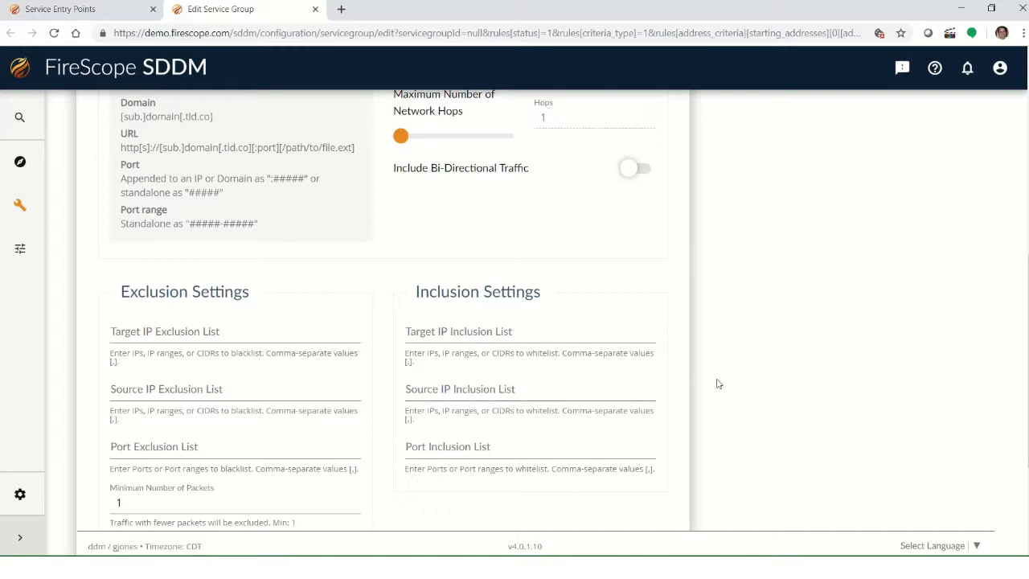
{"action": "scroll", "coordinate": [681, 374], "scroll_direction": "up", "scroll_amount": 1}
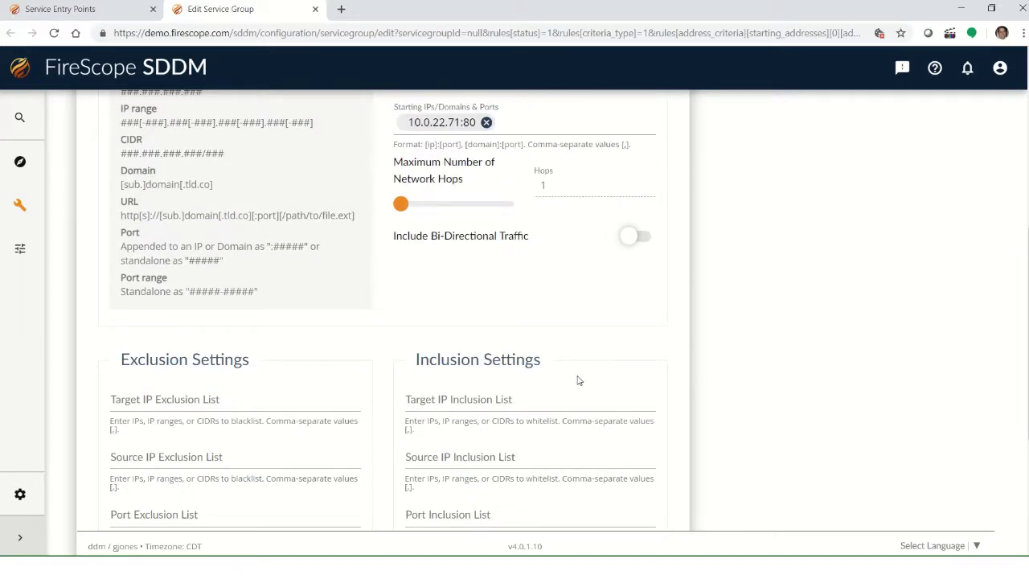
{"action": "scroll", "coordinate": [577, 380], "scroll_direction": "up", "scroll_amount": 1}
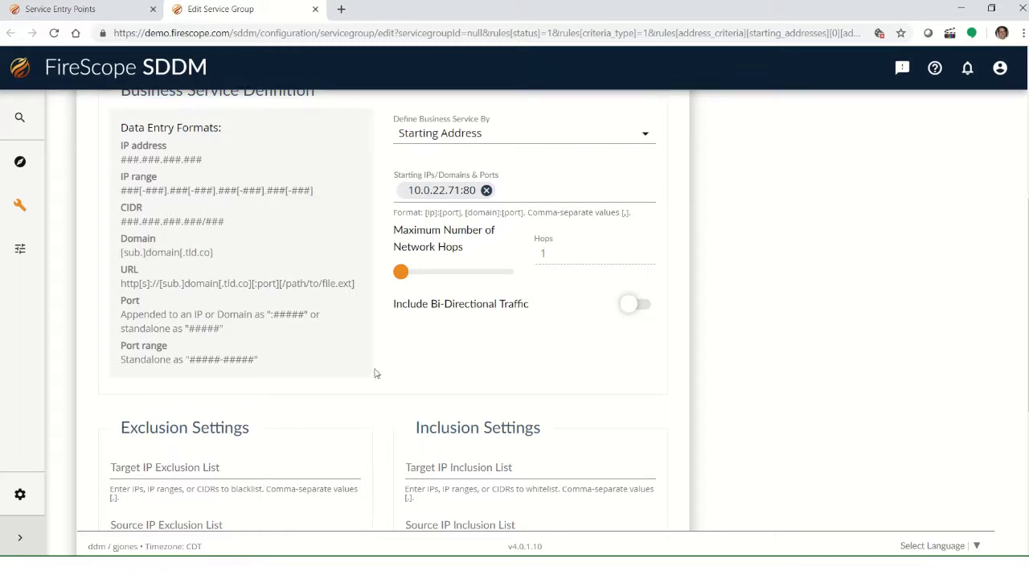
{"action": "scroll", "coordinate": [520, 373], "scroll_direction": "up", "scroll_amount": 2}
{"action": "scroll", "coordinate": [503, 378], "scroll_direction": "down", "scroll_amount": 6}
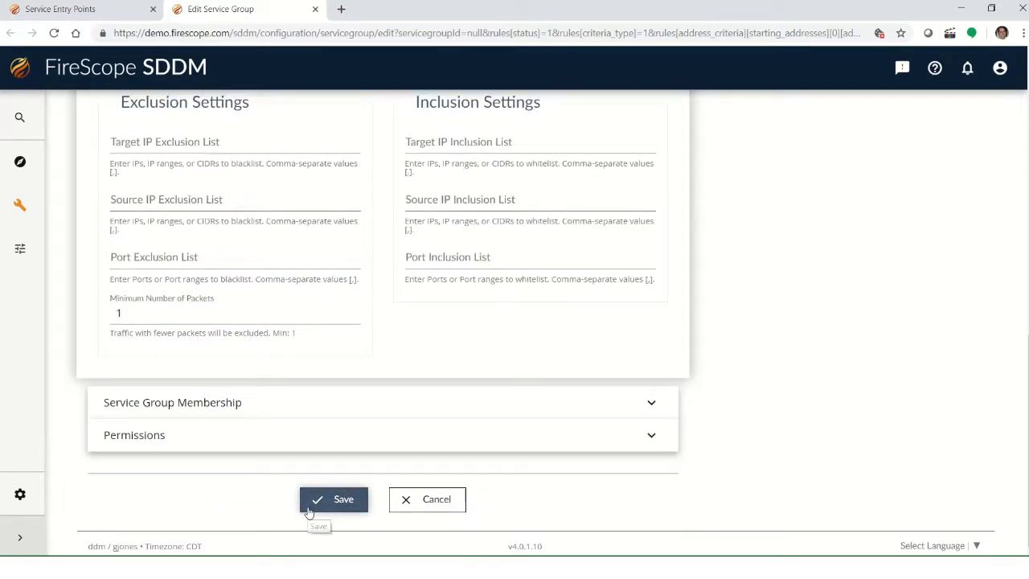
Save the group and locate GJ Incident Mgmt TEST in the Service Group List.
{"action": "left_click", "coordinate": [319, 502]}
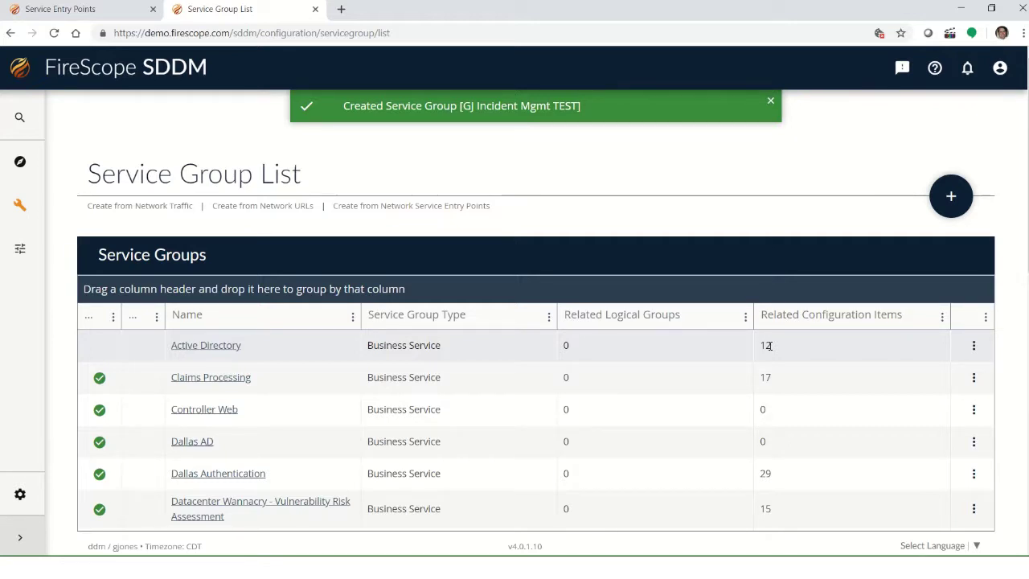
{"action": "scroll", "coordinate": [348, 374], "scroll_direction": "down", "scroll_amount": 3}
{"action": "scroll", "coordinate": [347, 375], "scroll_direction": "down", "scroll_amount": 2}
{"action": "scroll", "coordinate": [291, 395], "scroll_direction": "down", "scroll_amount": 1}
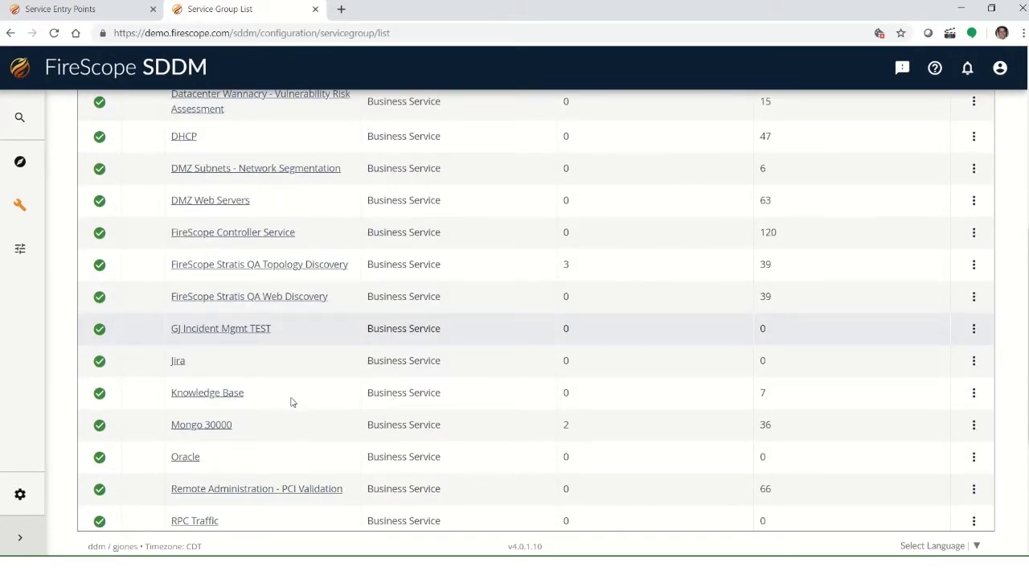
{"action": "scroll", "coordinate": [291, 402], "scroll_direction": "down", "scroll_amount": 1}
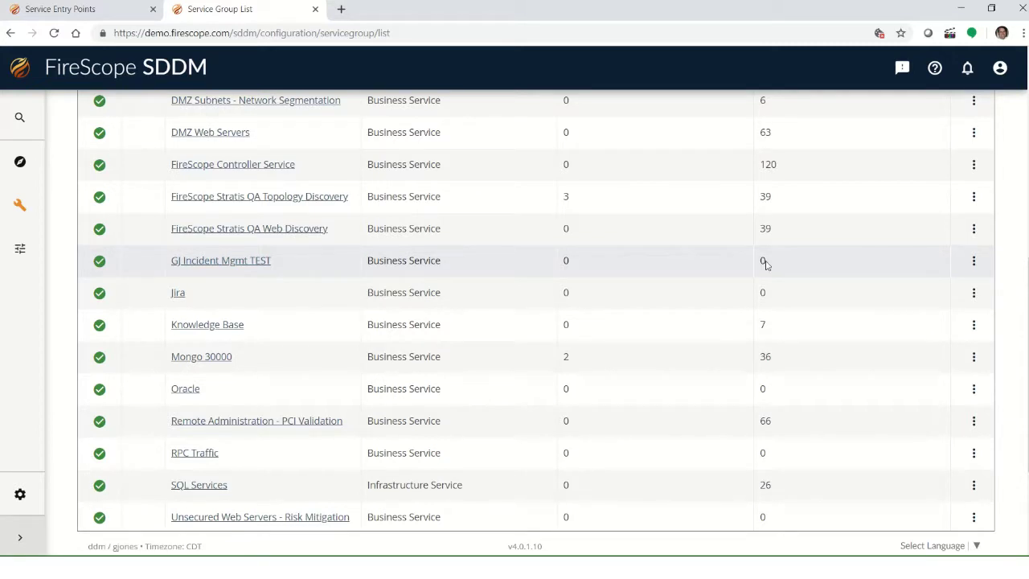
Open GJ Incident Mgmt TEST's Dependency List and show 250 items per page.
{"action": "left_click", "coordinate": [246, 266]}
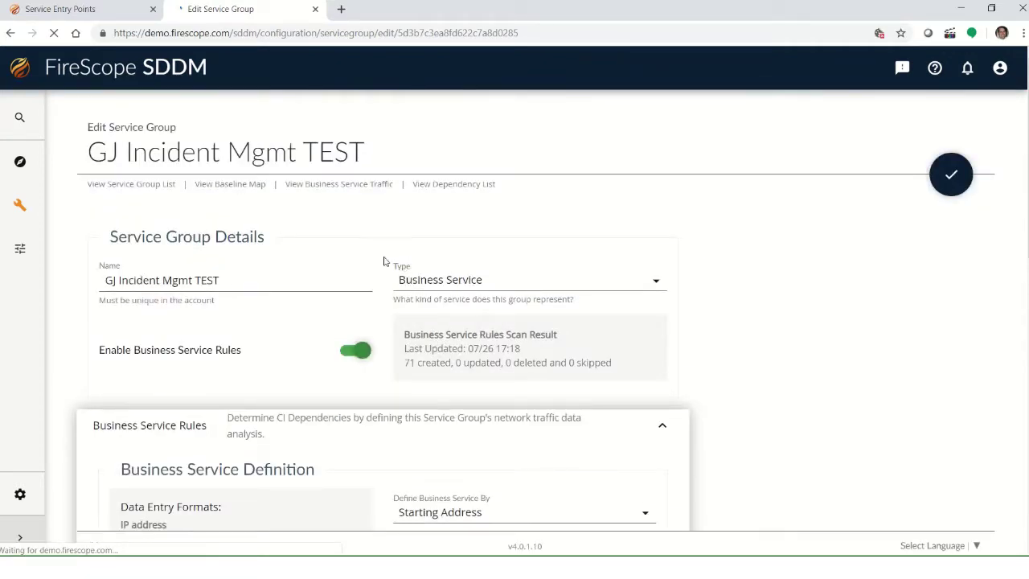
{"action": "scroll", "coordinate": [366, 268], "scroll_direction": "down", "scroll_amount": 2}
{"action": "scroll", "coordinate": [432, 269], "scroll_direction": "down", "scroll_amount": 1}
{"action": "scroll", "coordinate": [432, 268], "scroll_direction": "up", "scroll_amount": 3}
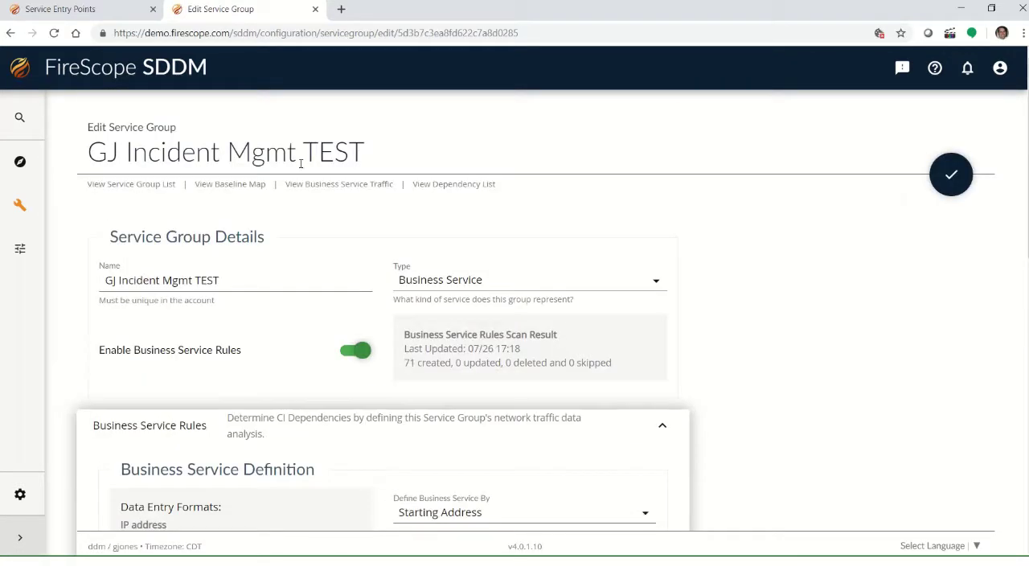
{"action": "left_click", "coordinate": [454, 184]}
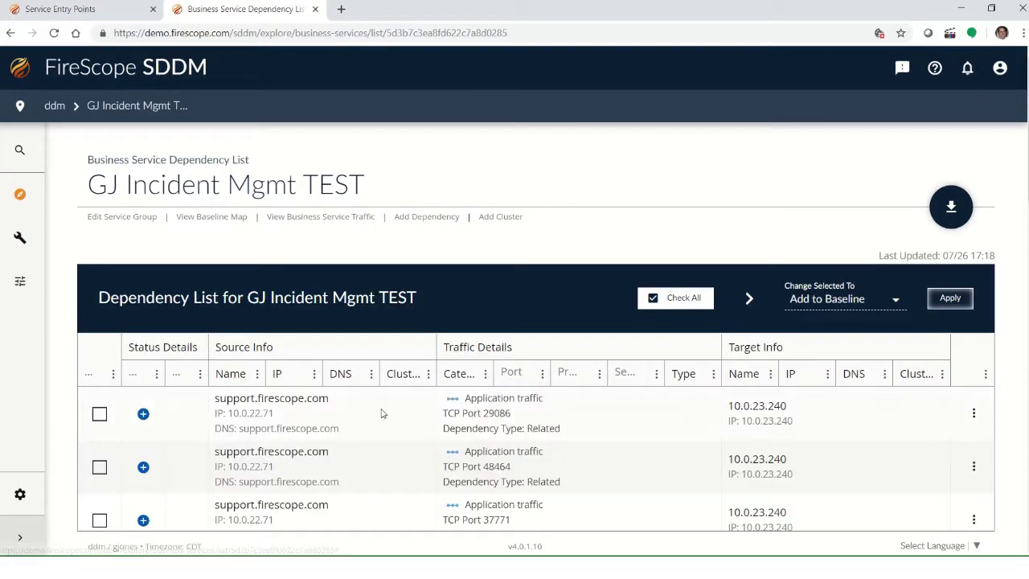
{"action": "scroll", "coordinate": [369, 413], "scroll_direction": "down", "scroll_amount": 2}
{"action": "scroll", "coordinate": [367, 414], "scroll_direction": "down", "scroll_amount": 8}
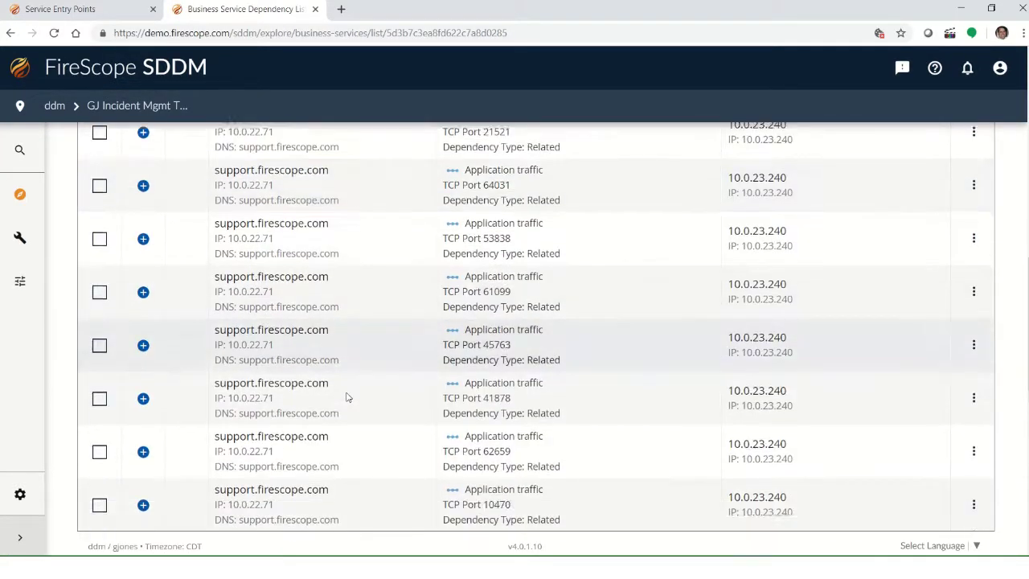
{"action": "scroll", "coordinate": [345, 398], "scroll_direction": "down", "scroll_amount": 4}
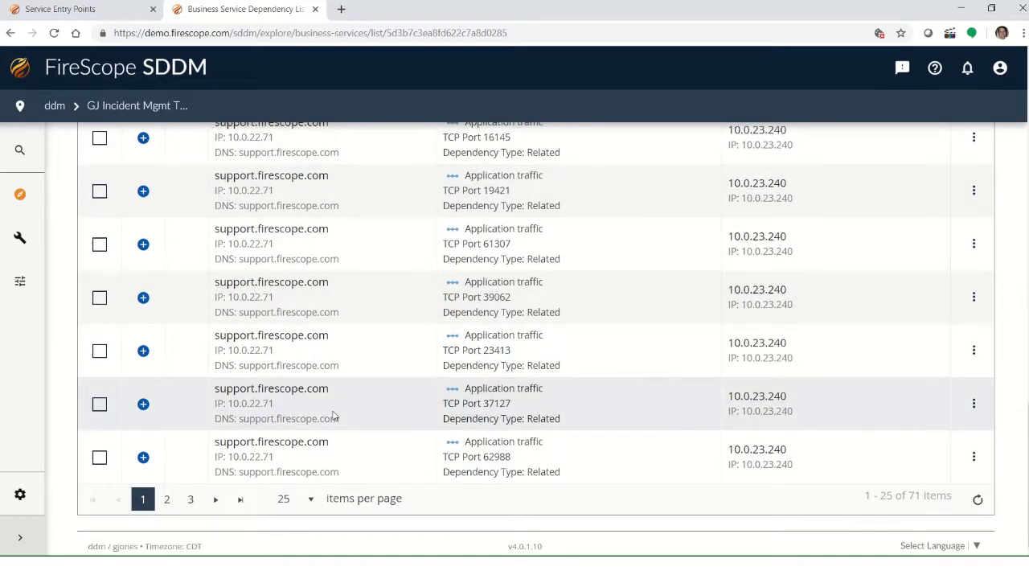
{"action": "left_click", "coordinate": [312, 500]}
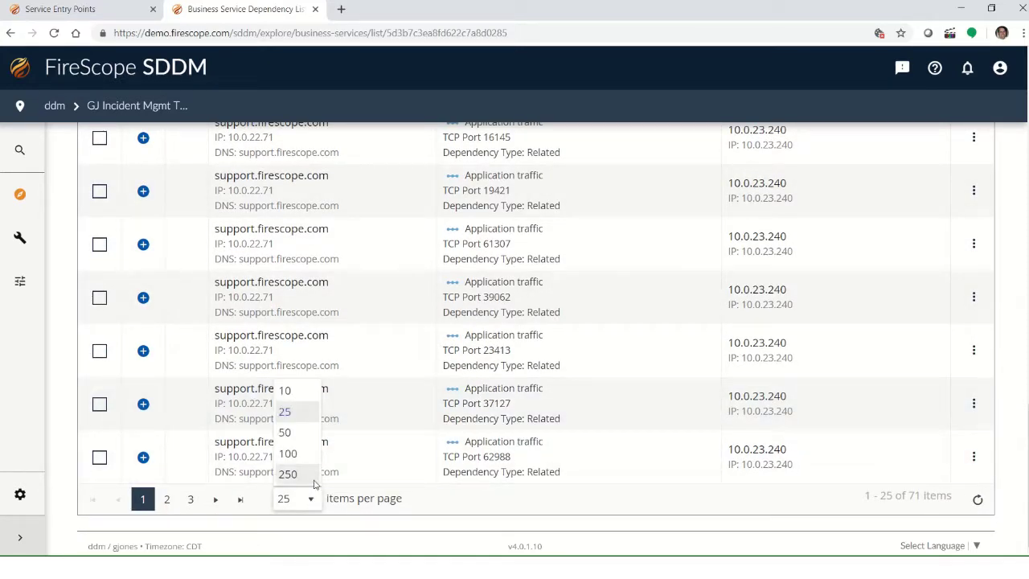
{"action": "left_click", "coordinate": [295, 478]}
{"action": "scroll", "coordinate": [353, 414], "scroll_direction": "down", "scroll_amount": 10}
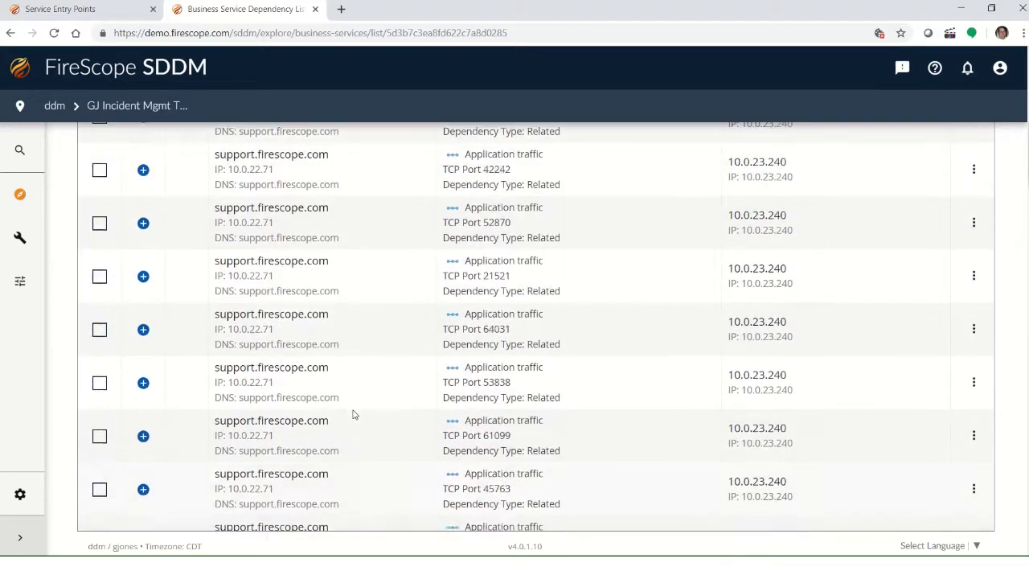
{"action": "scroll", "coordinate": [353, 414], "scroll_direction": "up", "scroll_amount": 3}
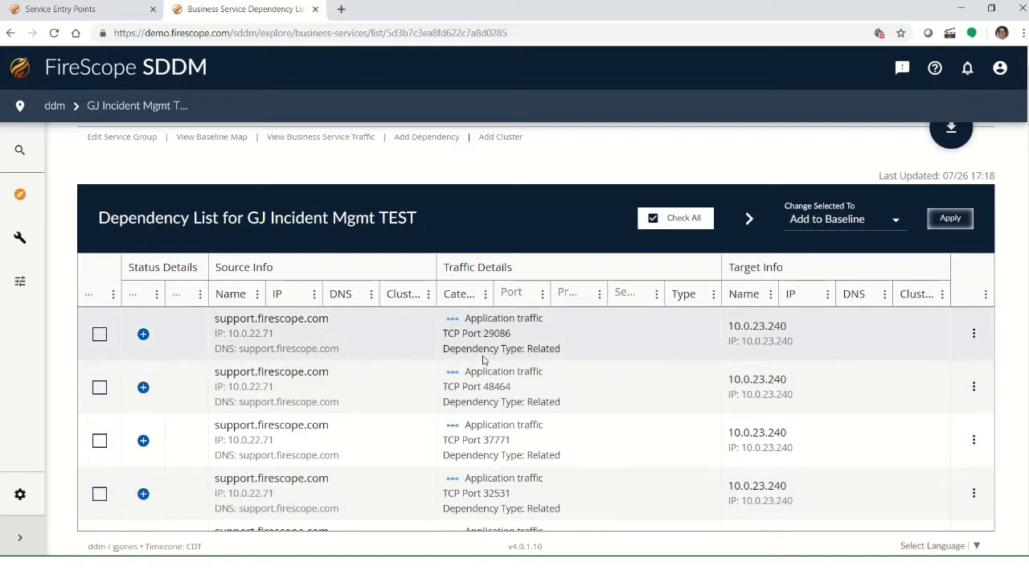
Check all 71 dependencies, add them to the baseline, and view the Baseline Map.
{"action": "left_click", "coordinate": [710, 225]}
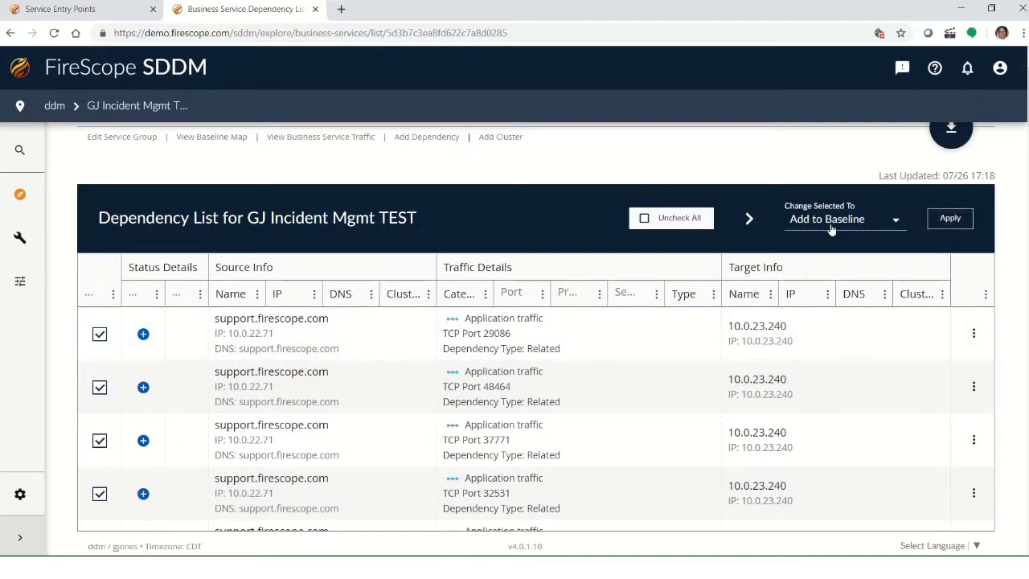
{"action": "left_click", "coordinate": [950, 223]}
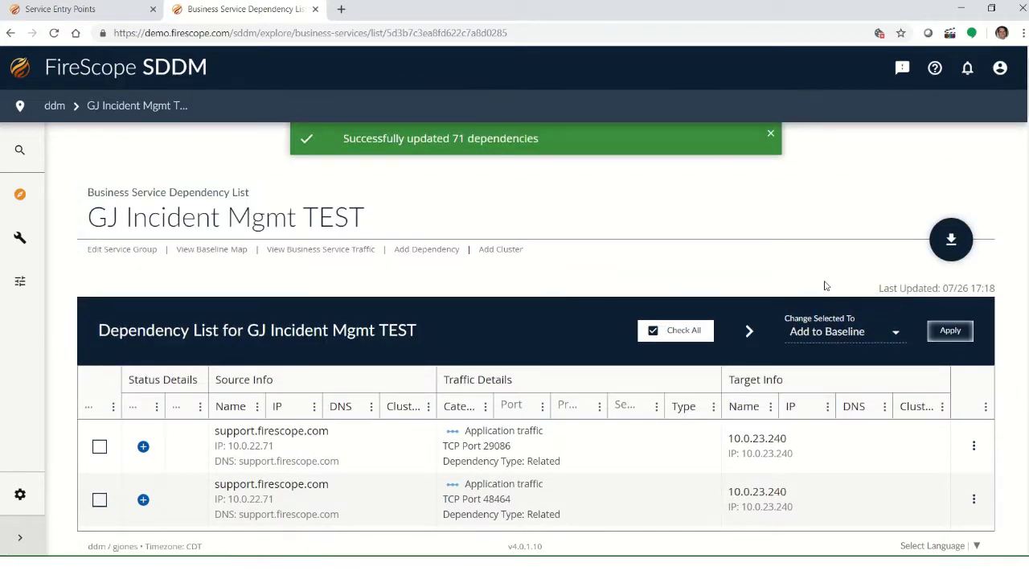
{"action": "left_click", "coordinate": [214, 251]}
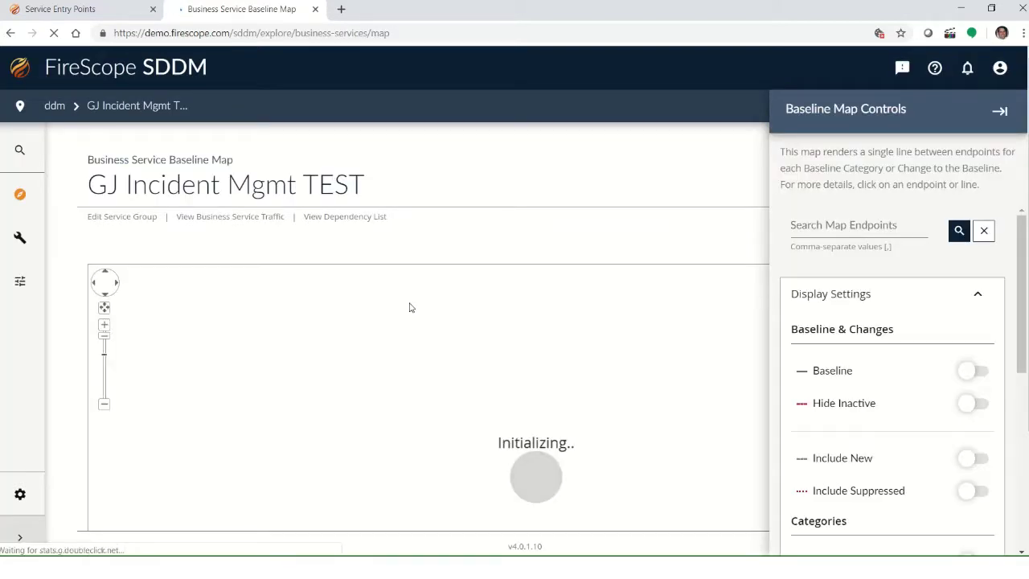
Drag the map nodes apart around support.firescope.com: 10.0.10.28, 10.0.5.0, 10.0.23.240, 192.168.100.2, 10.0.10.35, 10.0.9.9.
{"action": "scroll", "coordinate": [514, 229], "scroll_direction": "down", "scroll_amount": 1}
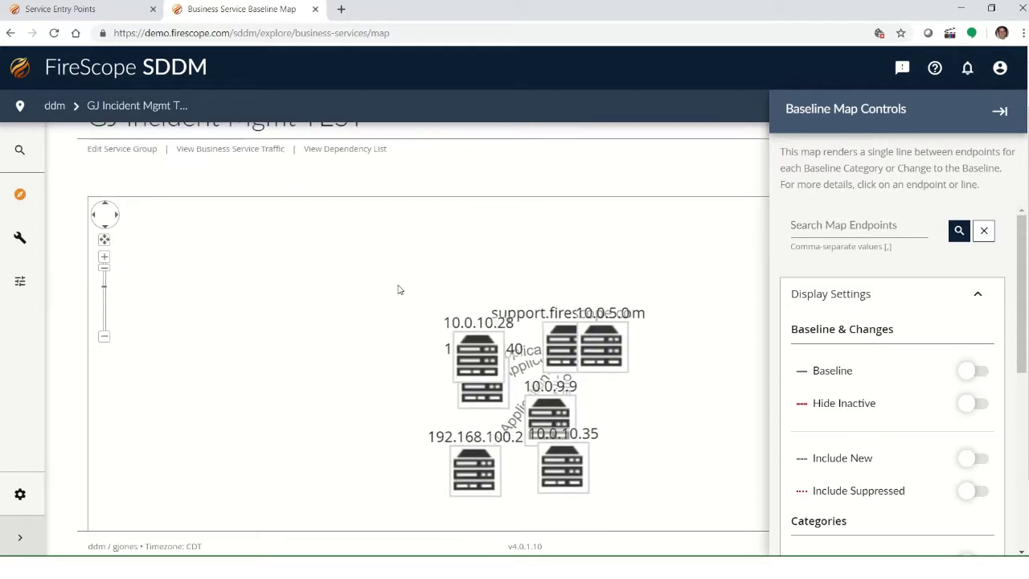
{"action": "left_click_drag", "start_coordinate": [440, 331], "coordinate": [366, 288]}
{"action": "left_click_drag", "start_coordinate": [494, 325], "coordinate": [463, 284]}
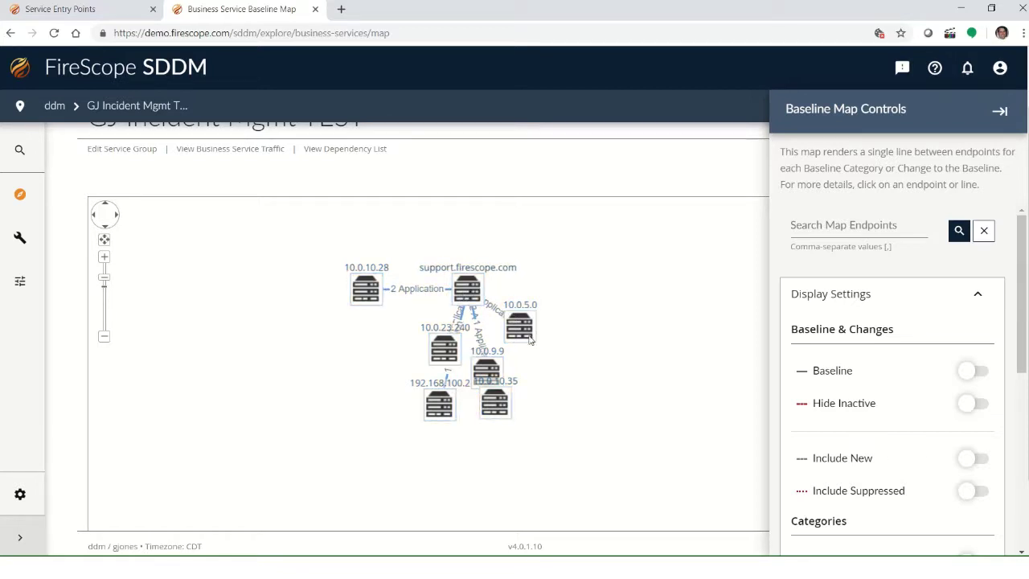
{"action": "left_click_drag", "start_coordinate": [531, 335], "coordinate": [611, 297]}
{"action": "left_click_drag", "start_coordinate": [445, 353], "coordinate": [369, 388]}
{"action": "left_click_drag", "start_coordinate": [439, 404], "coordinate": [426, 452]}
{"action": "left_click_drag", "start_coordinate": [495, 402], "coordinate": [592, 442]}
{"action": "left_click_drag", "start_coordinate": [489, 378], "coordinate": [487, 447]}
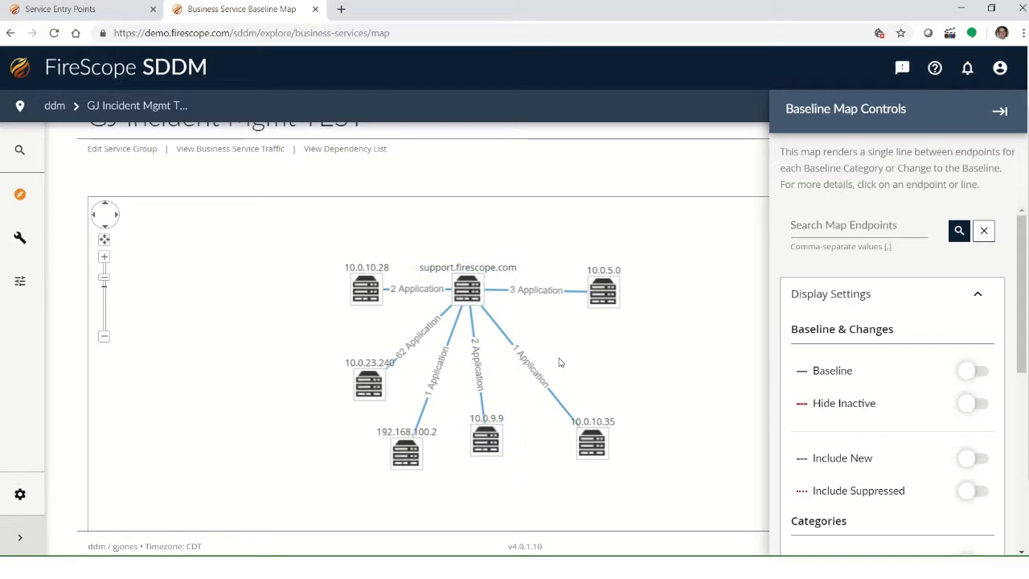